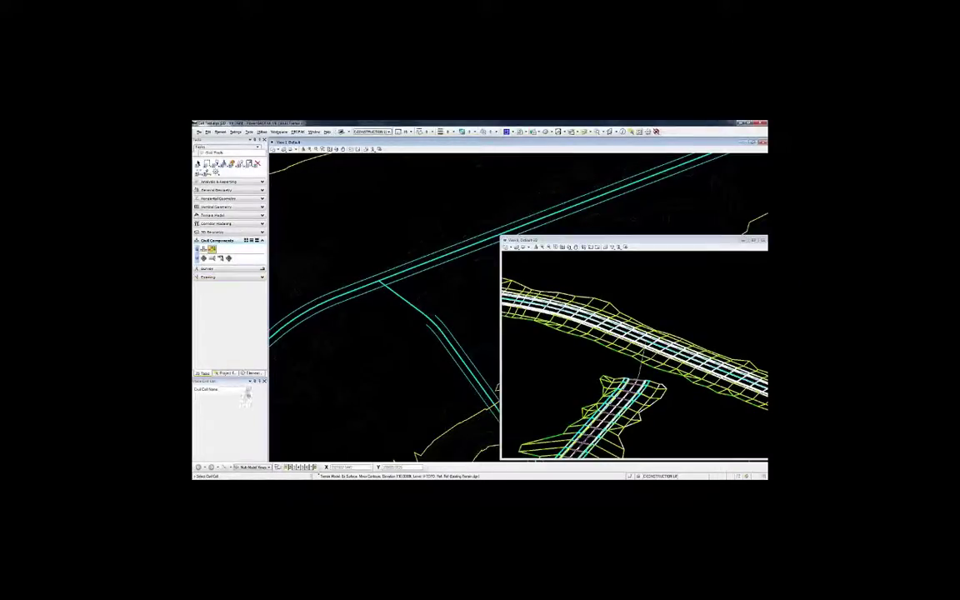
Choose the BasicT civil cell from the BasicT - Cell.dgnlib library for placement.
left_click(248, 389)
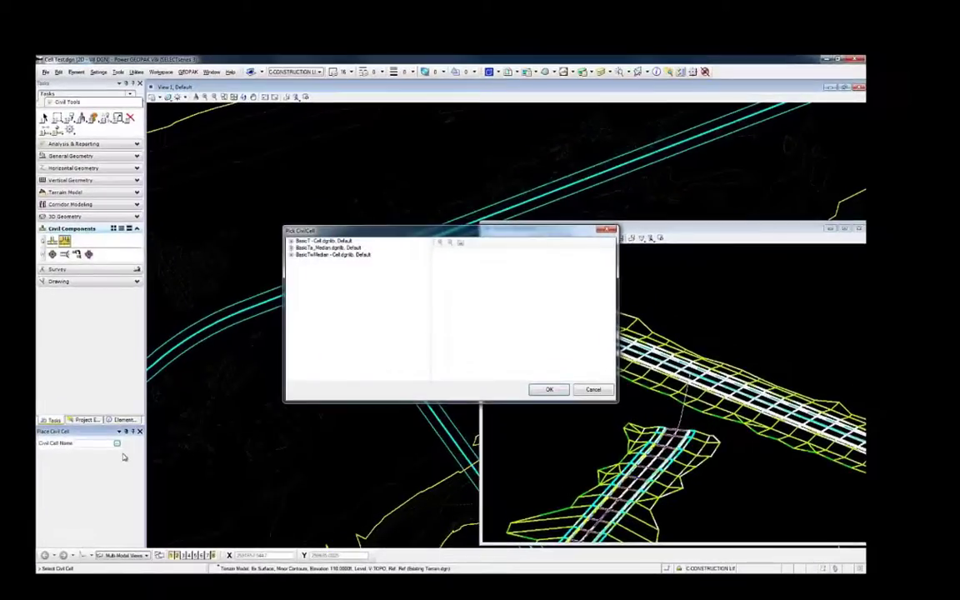
left_click(291, 242)
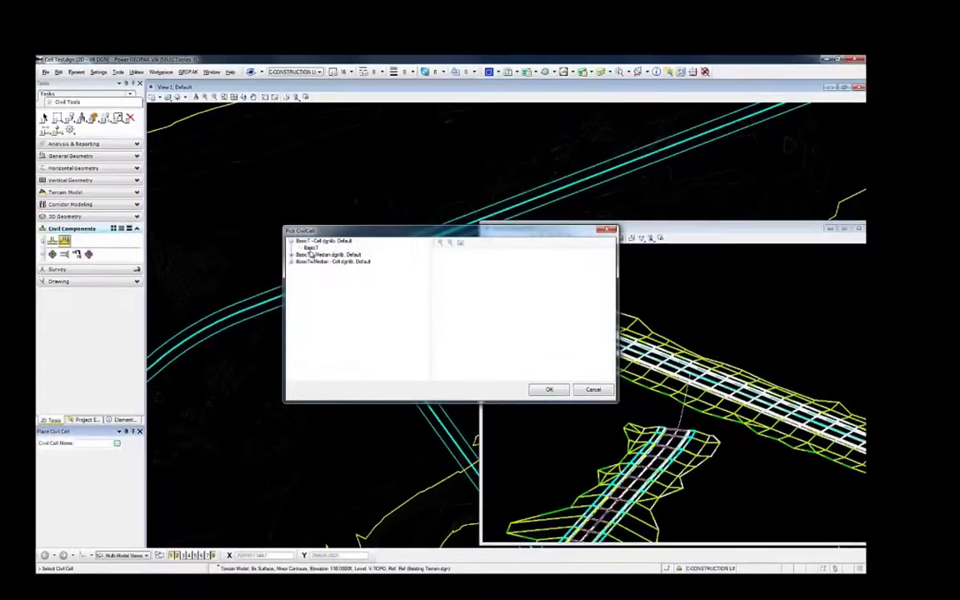
left_click(310, 249)
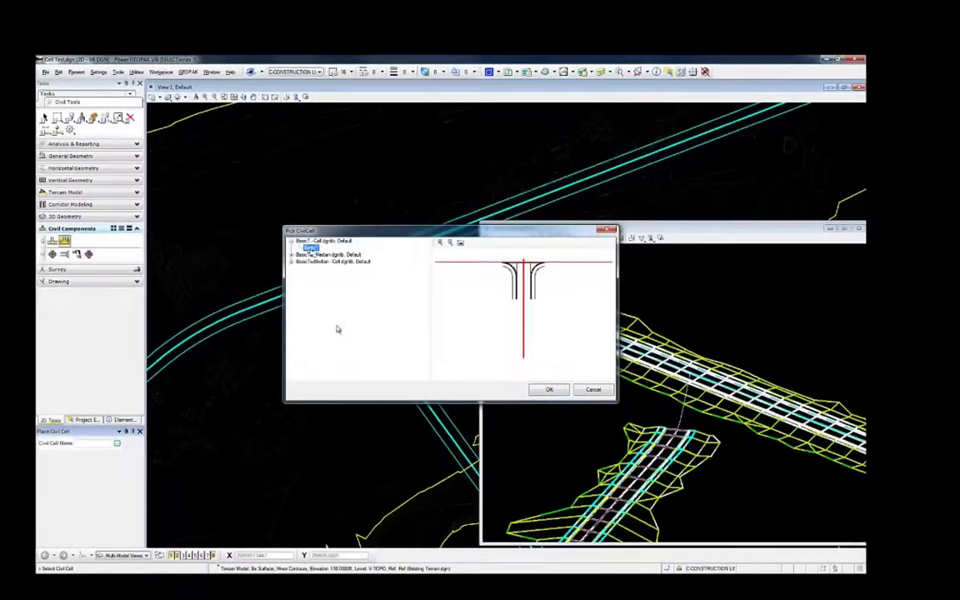
left_click(543, 390)
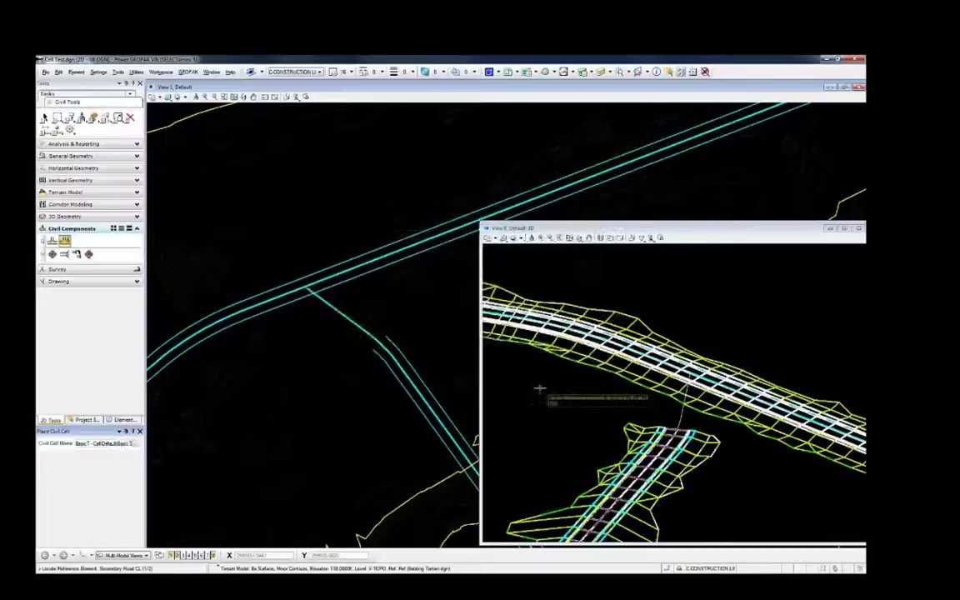
Place the civil cell on the secondary road centerline and main road's near pavement edge, directed toward the side road, skipping alternatives.
left_click(386, 348)
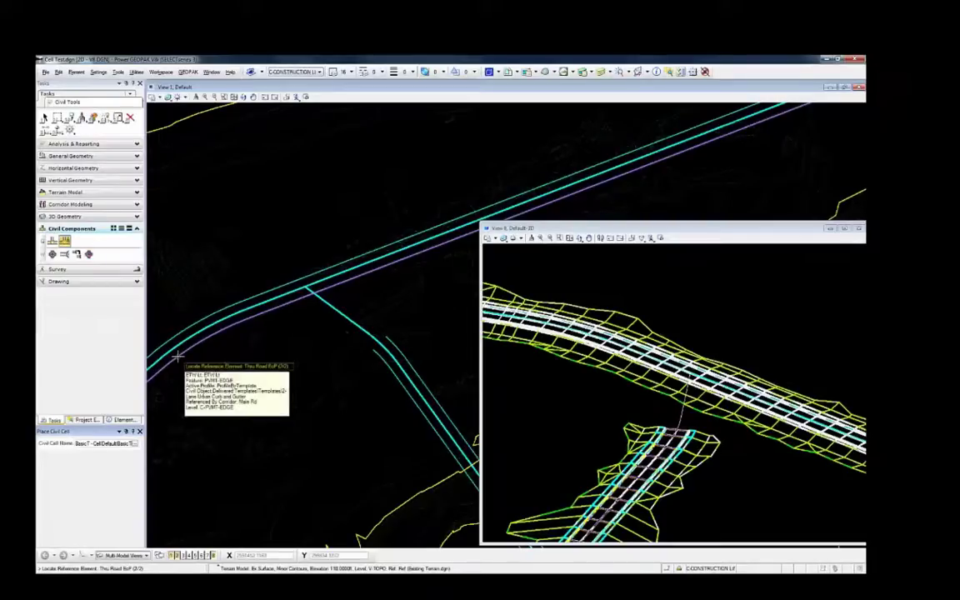
left_click(177, 357)
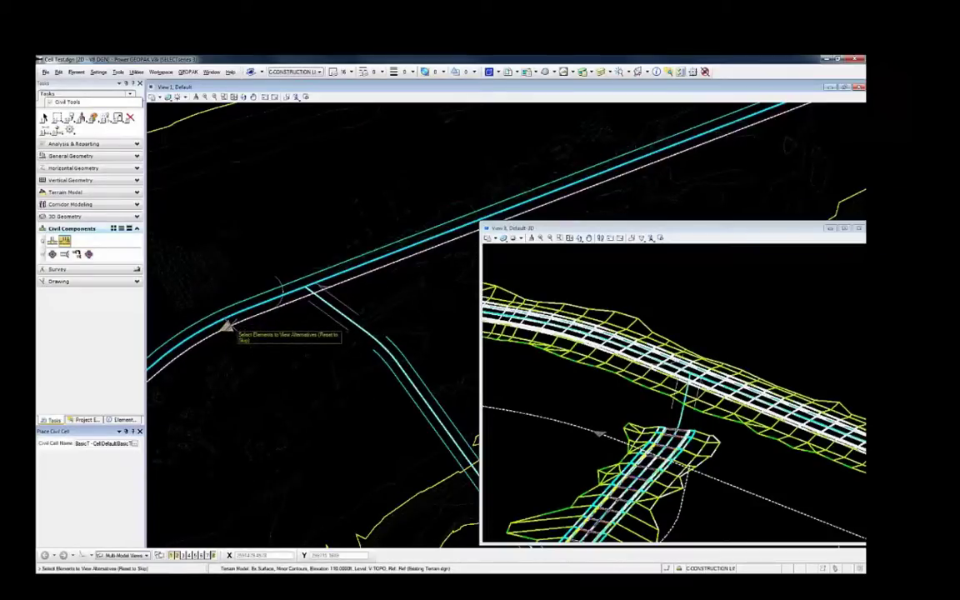
mouse_move(232, 324)
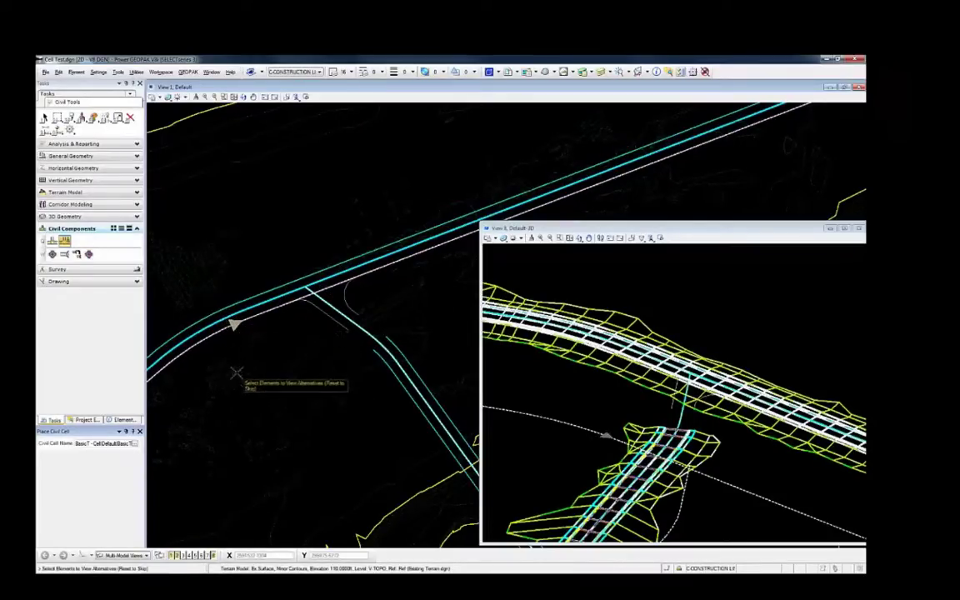
right_click(232, 350)
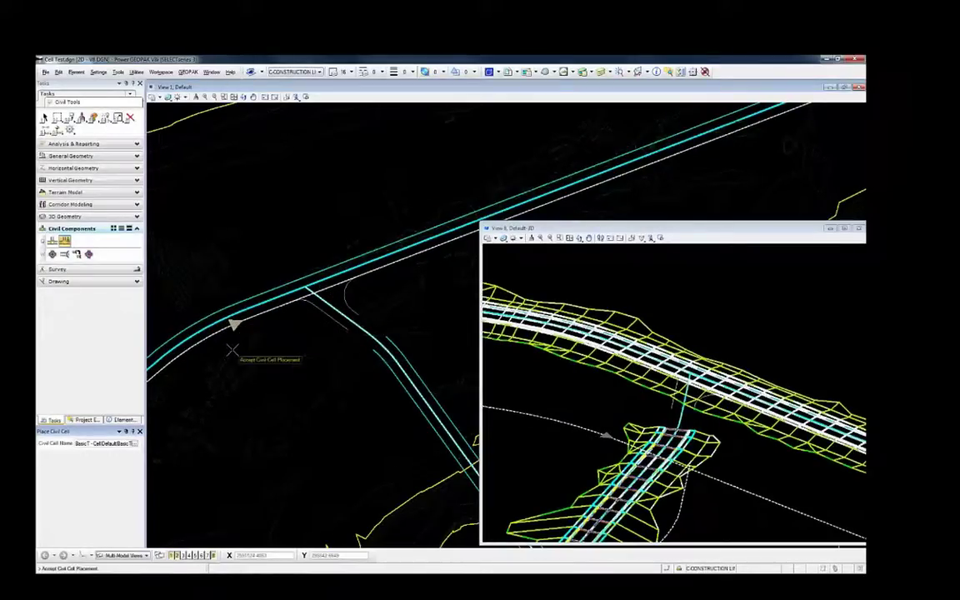
left_click(232, 350)
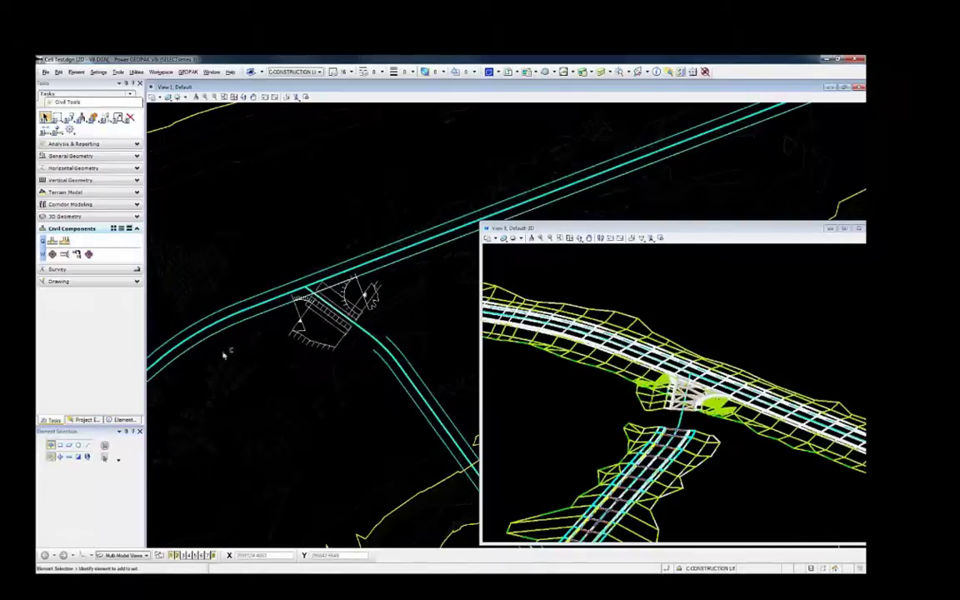
Change the design stage of the linear template on the southwest side of the side road.
scroll(354, 364, "up", 2)
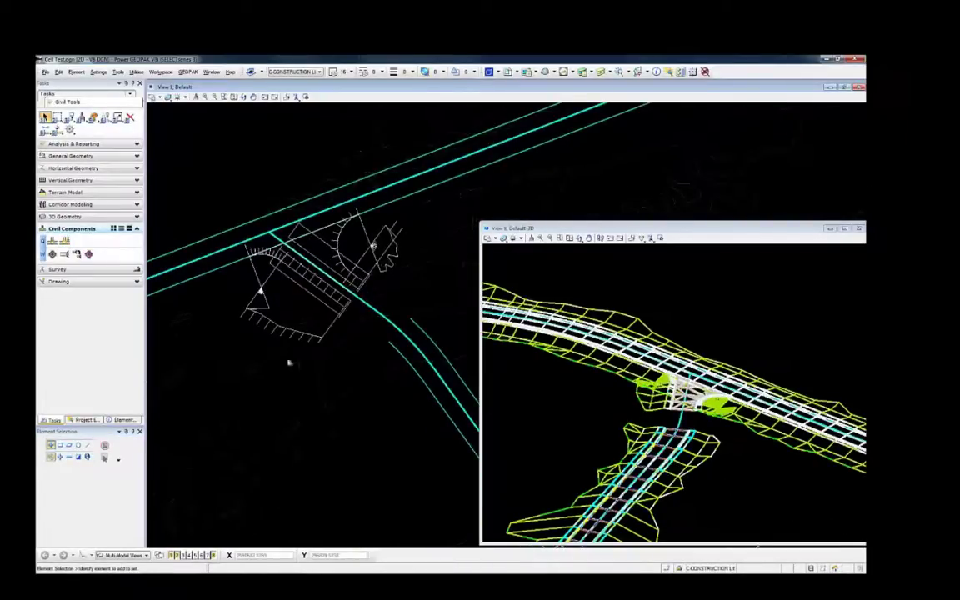
left_click(310, 341)
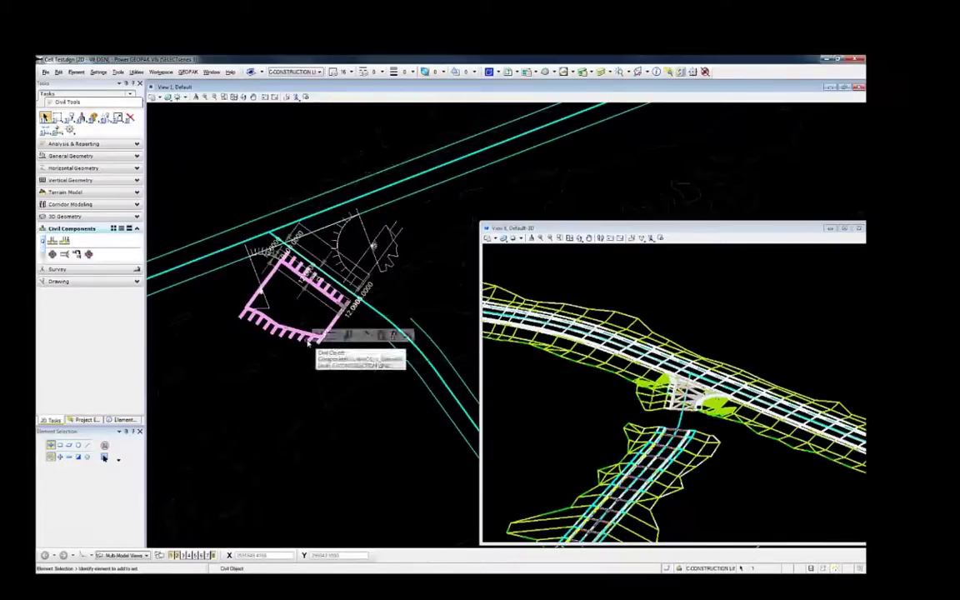
left_click(318, 338)
left_click(391, 353)
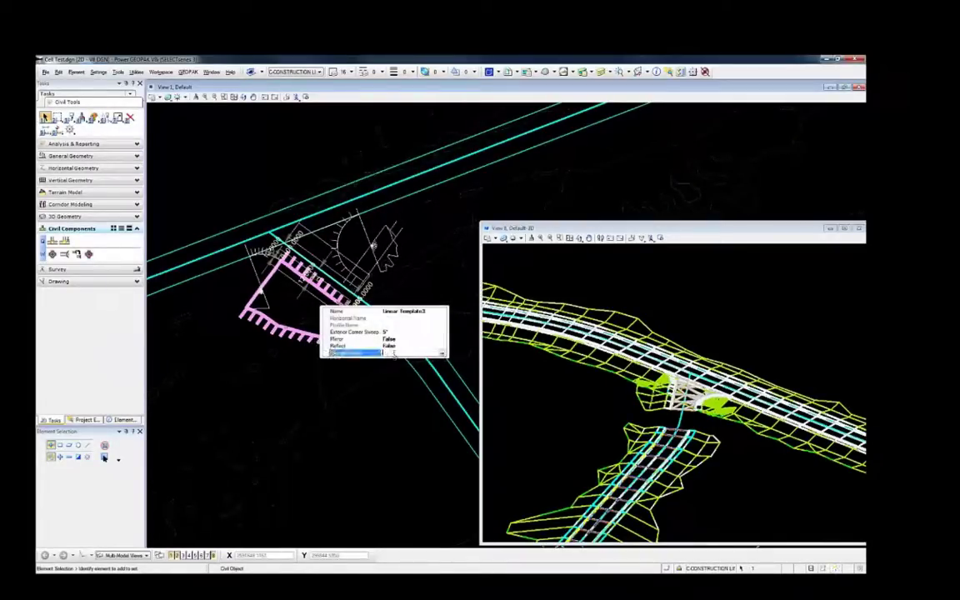
left_click(443, 354)
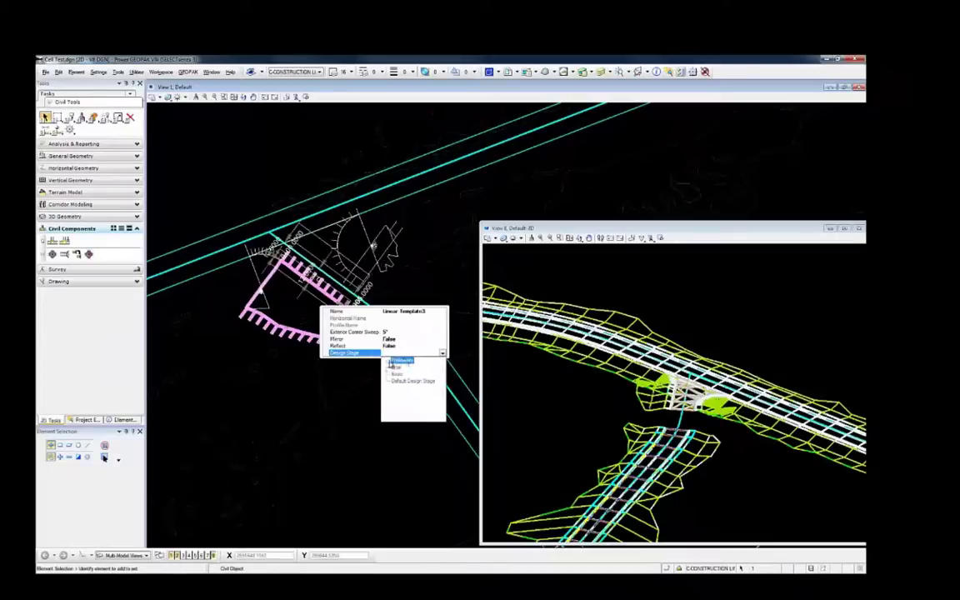
left_click(396, 380)
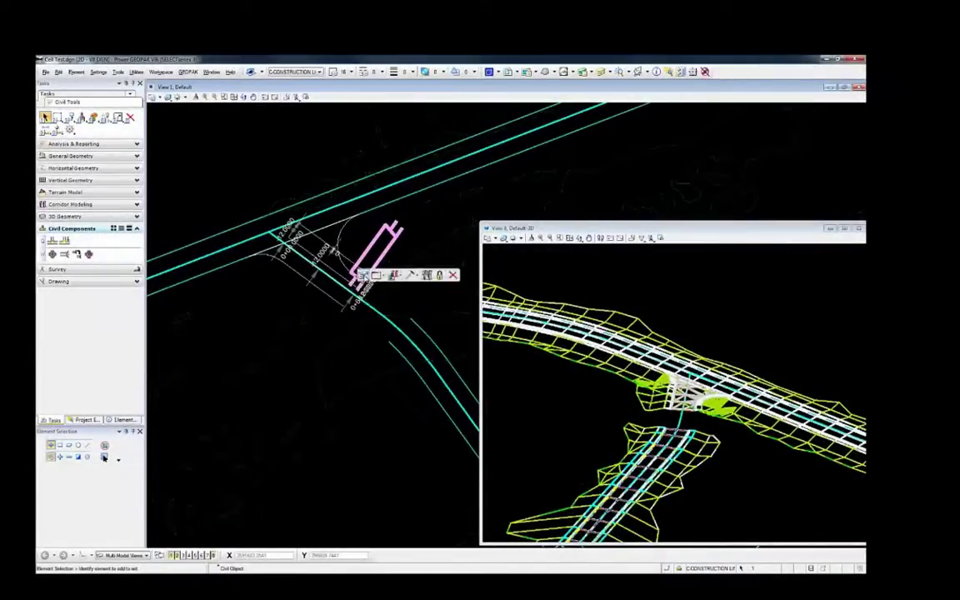
Change the design stage of the linear template on the northeast side of the side road.
left_click(374, 275)
left_click(442, 291)
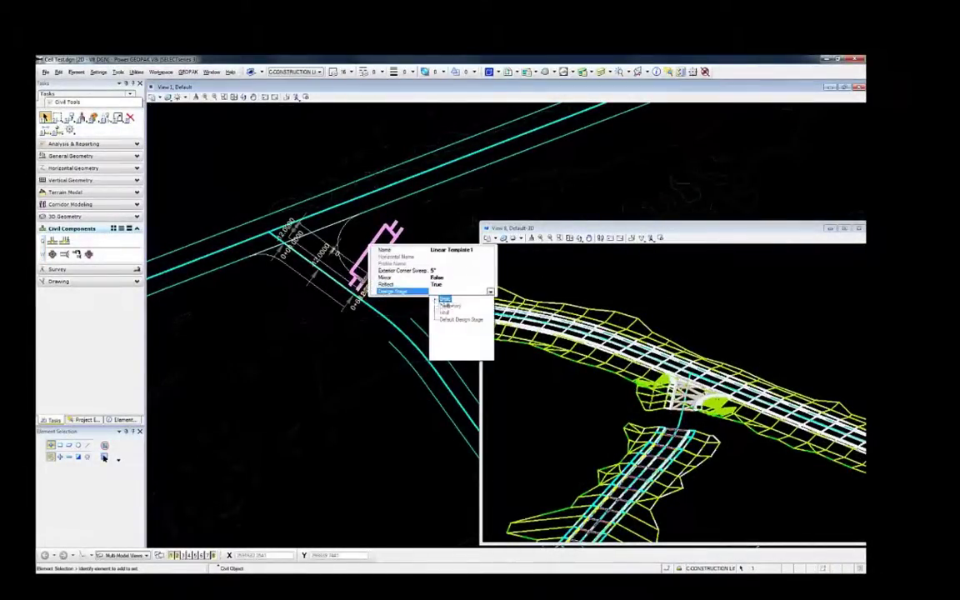
left_click(445, 308)
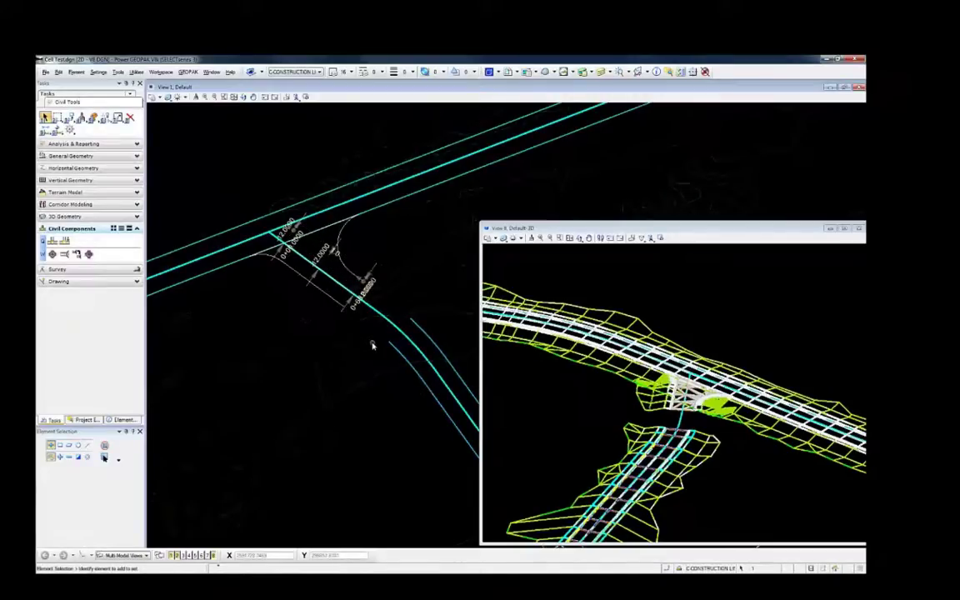
Set the end station of the cell's side-road centerline segment to 175.
left_click(354, 307)
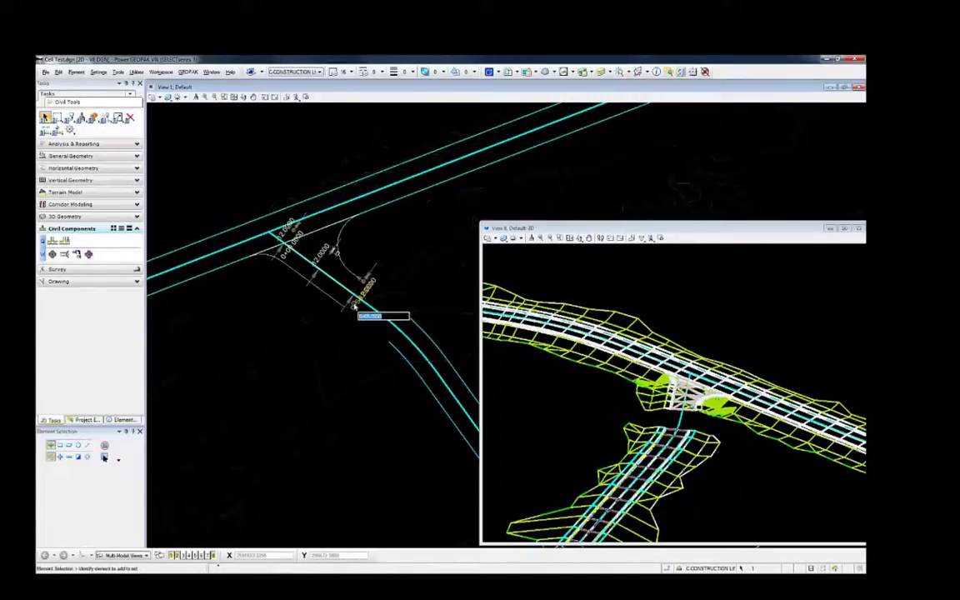
left_click(354, 308)
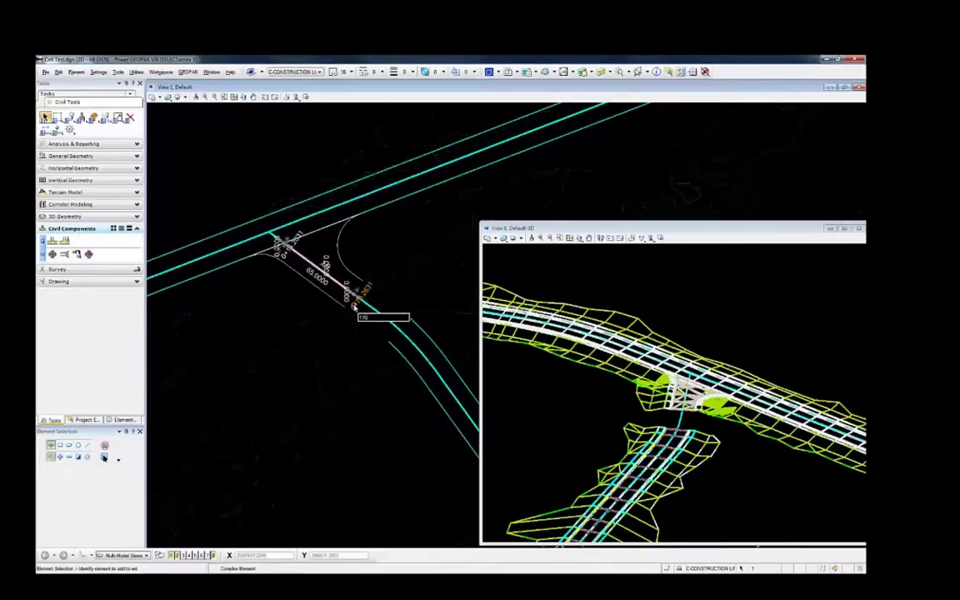
key("Return")
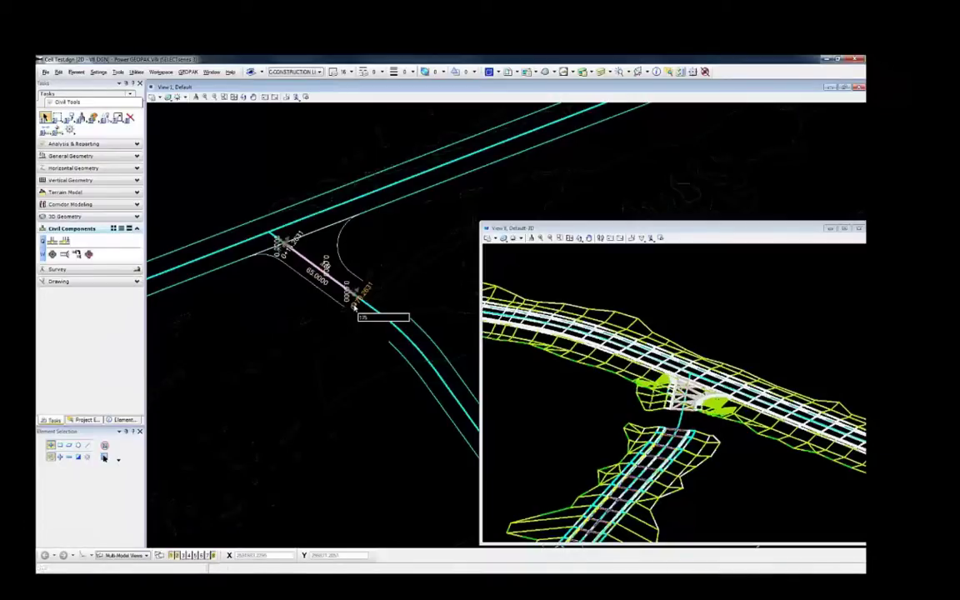
left_click(354, 307)
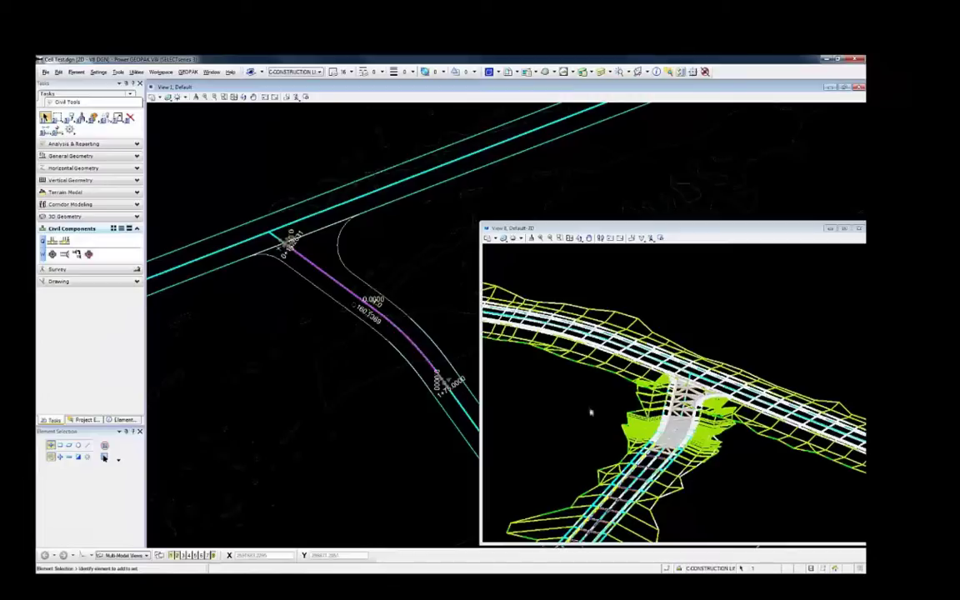
Start adding corridor clipping references and turn on the display of constructions in the plan view.
scroll(679, 445, "up", 3)
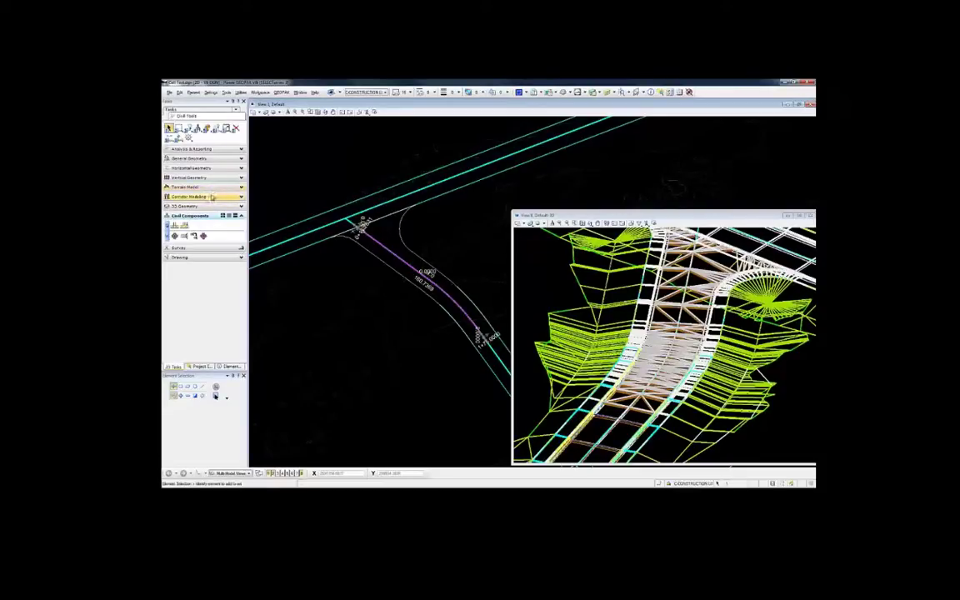
left_click(213, 196)
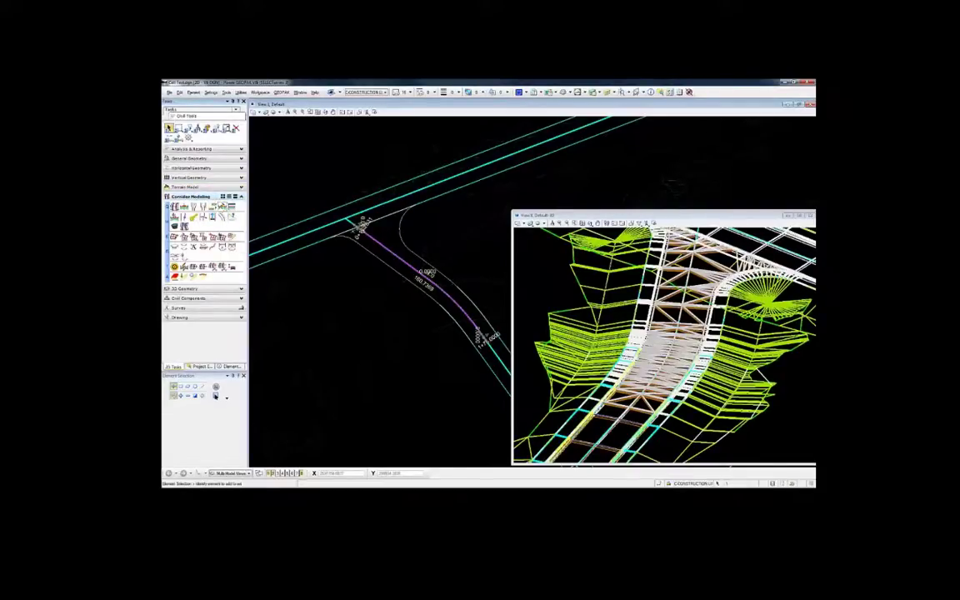
left_click(214, 267)
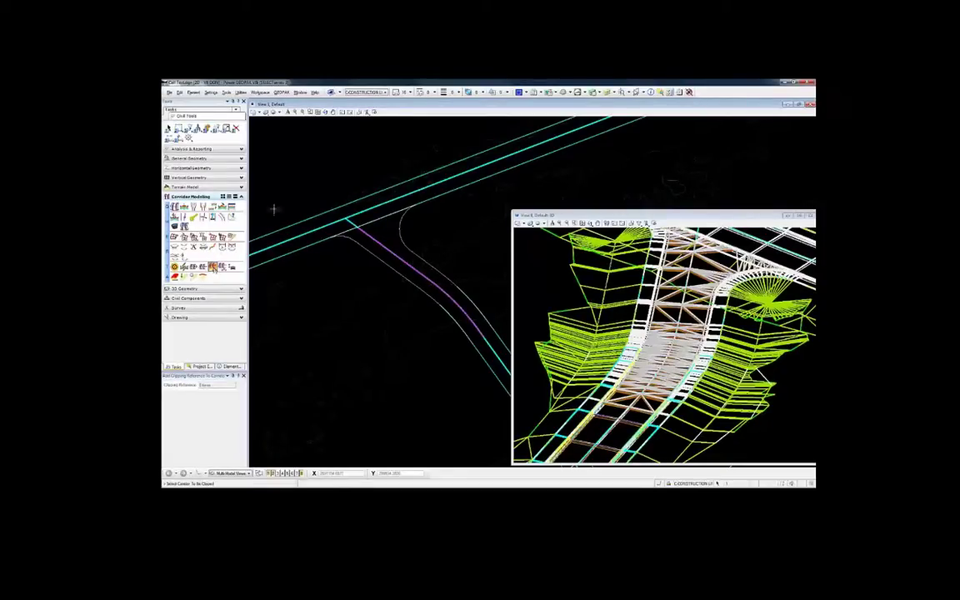
left_click(255, 113)
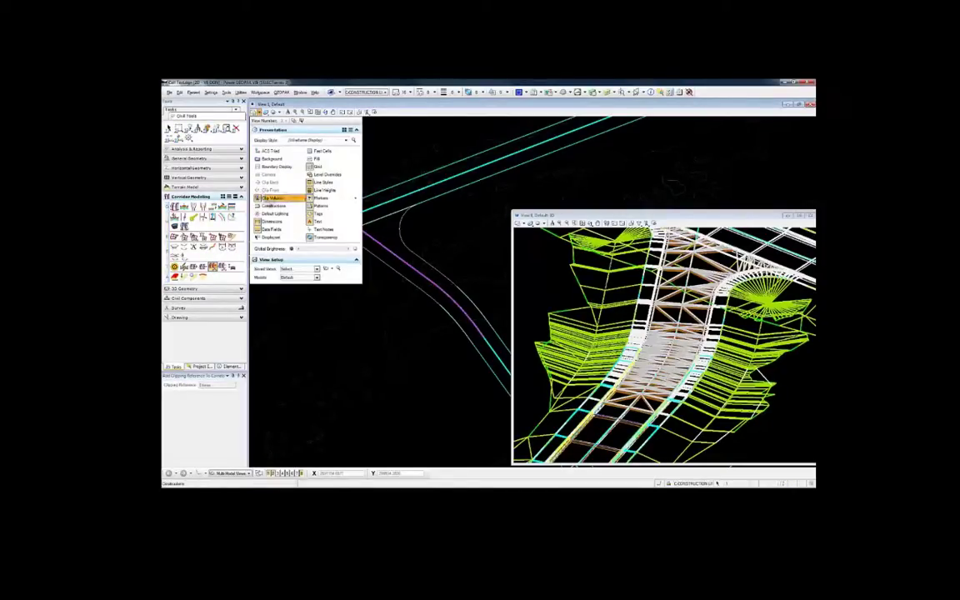
left_click(271, 207)
left_click(310, 320)
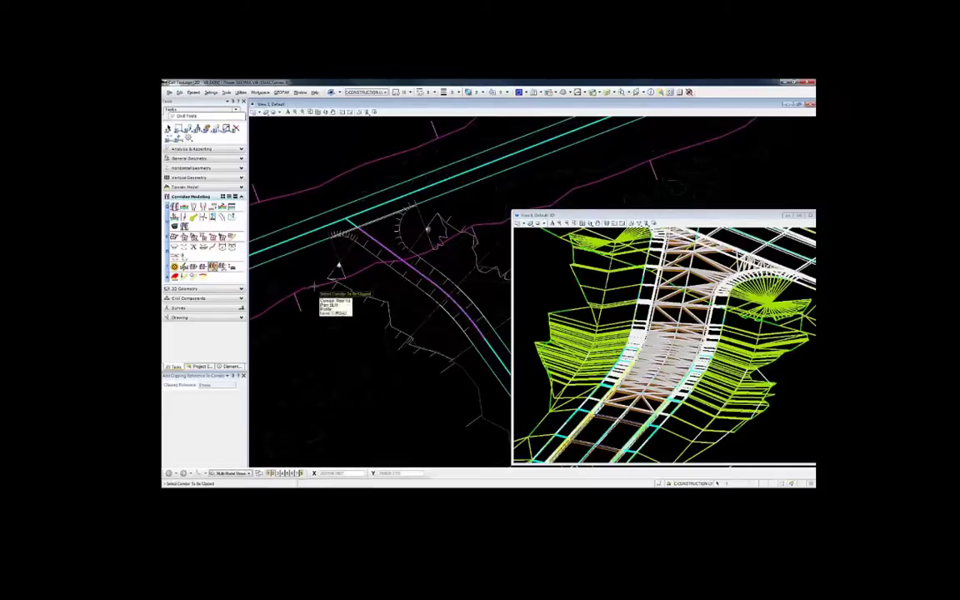
Clip the main road corridor with the cell's four templates along both corner returns and both side-road edges.
left_click(314, 306)
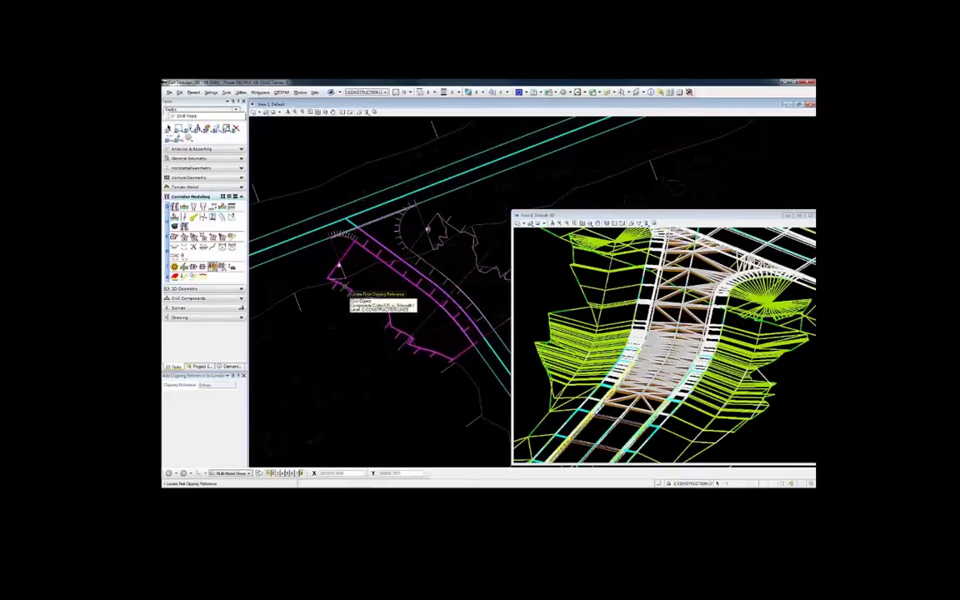
left_click(343, 286)
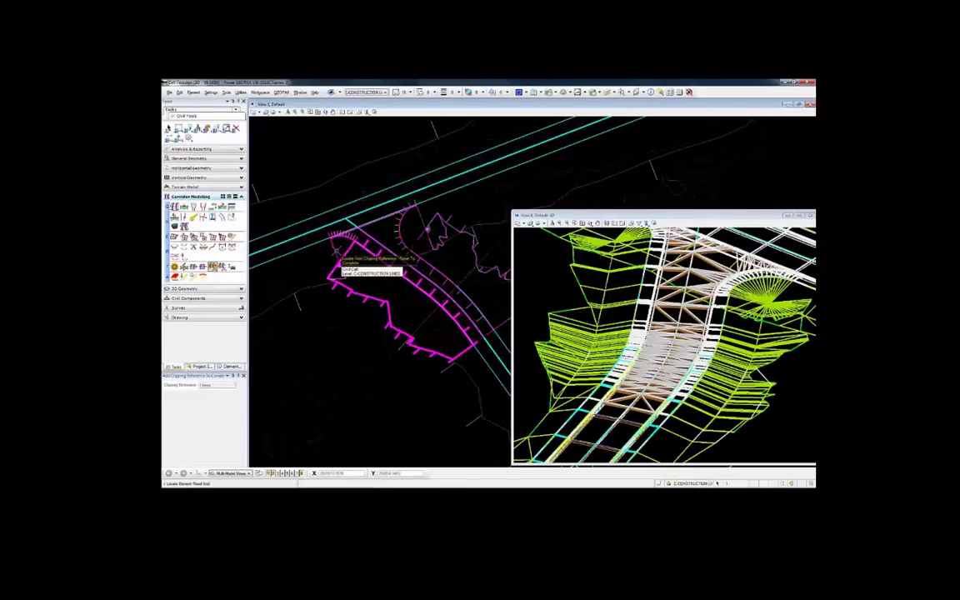
left_click(336, 248)
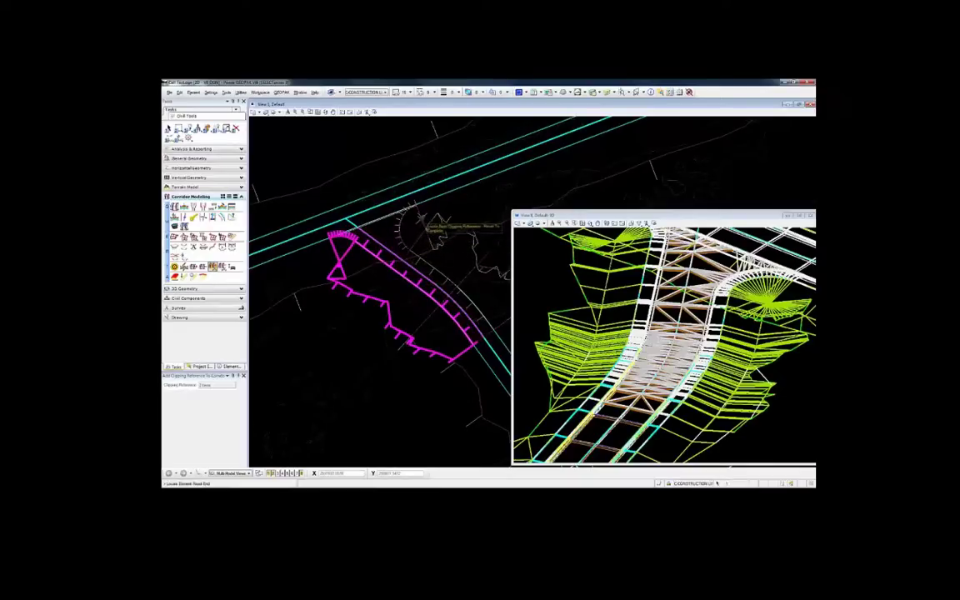
left_click(425, 220)
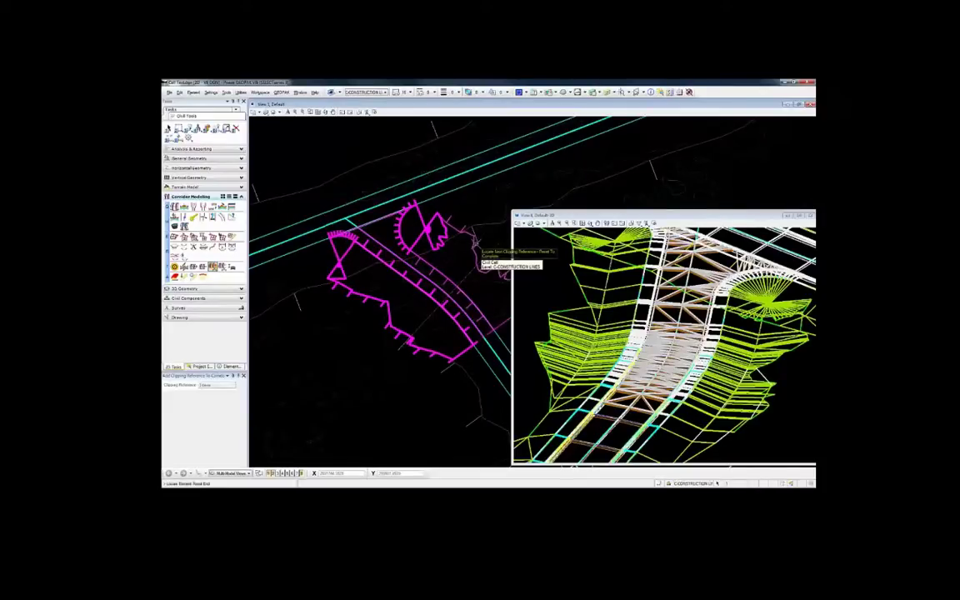
left_click(477, 244)
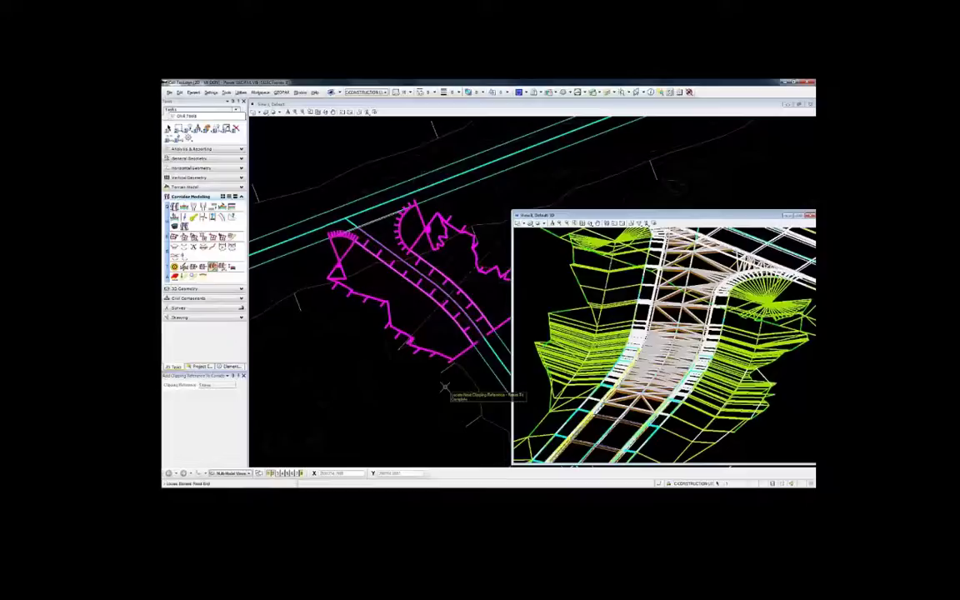
right_click(445, 386)
left_click(448, 385)
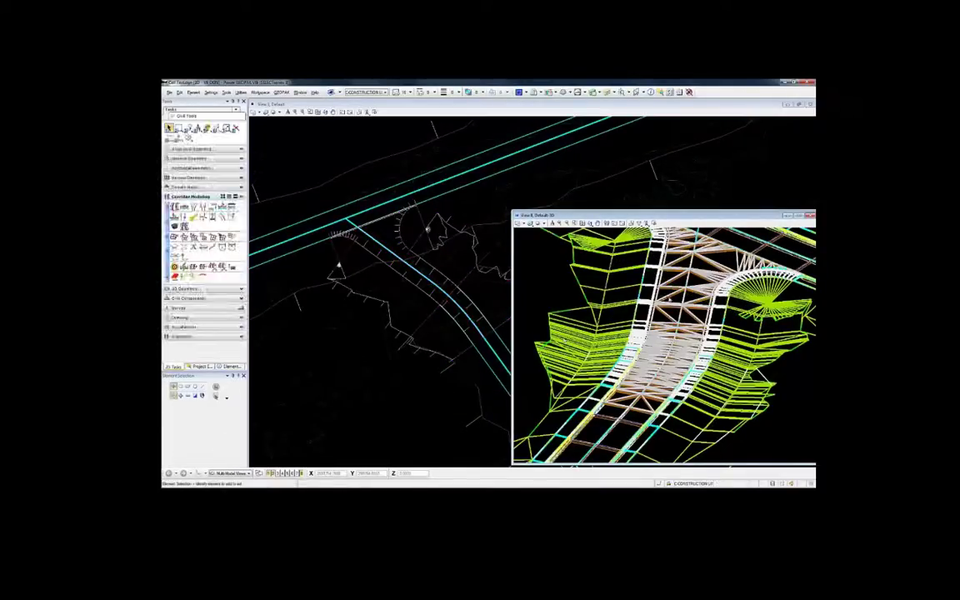
Clip the side road corridor with the cell's two linear templates along both side-road edges.
middle_click_drag(665, 301, 617, 352)
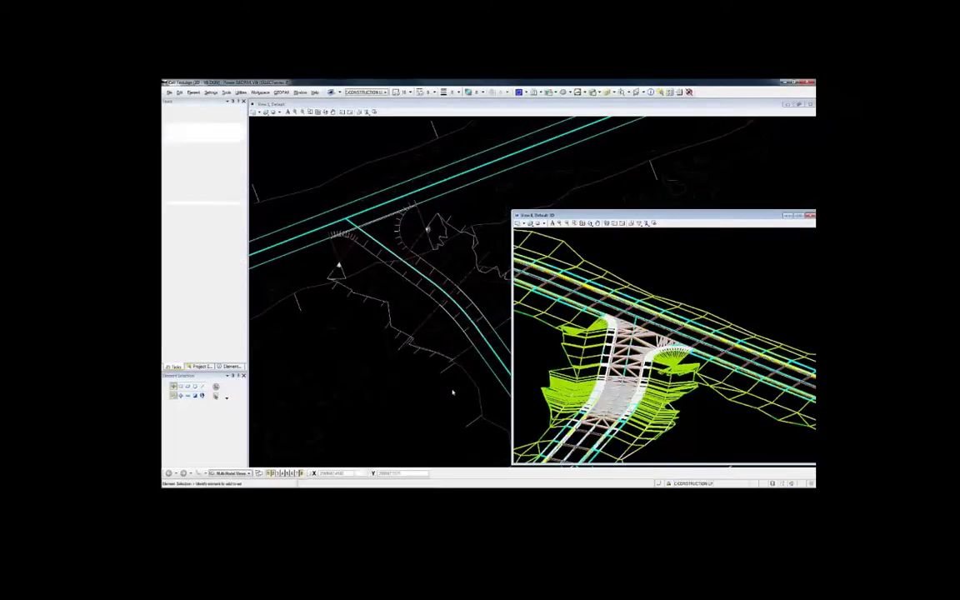
left_click(212, 266)
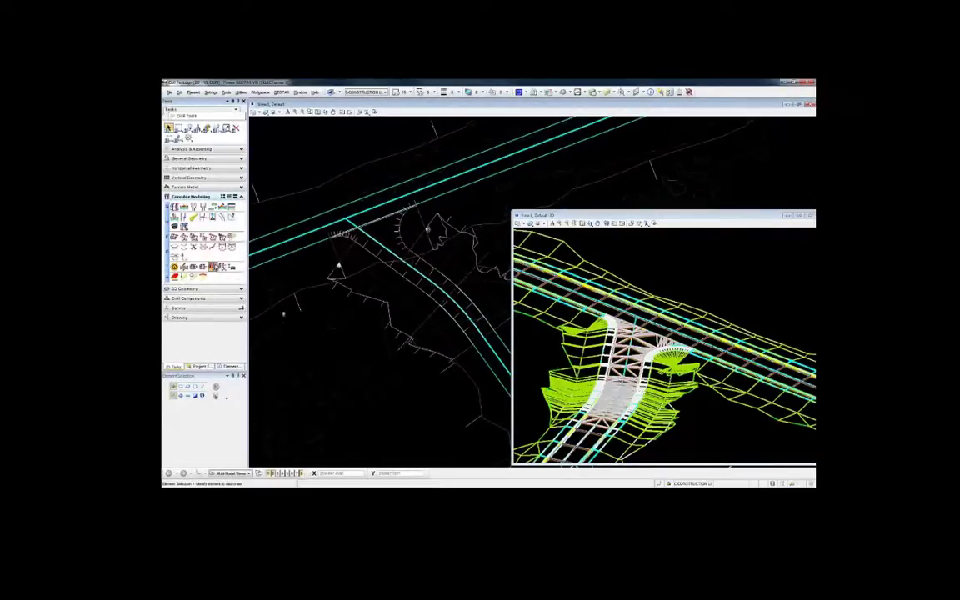
left_click(482, 394)
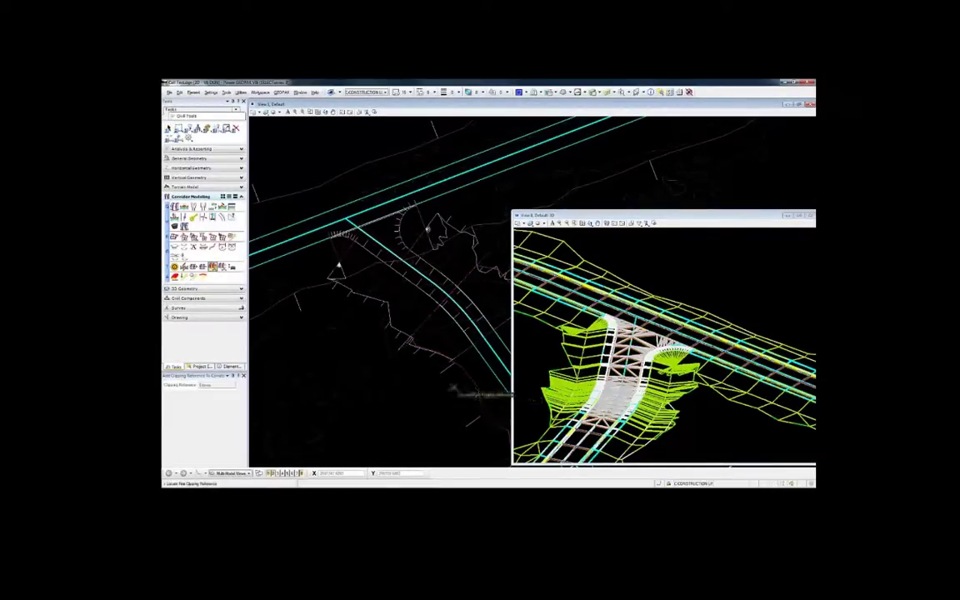
left_click(429, 357)
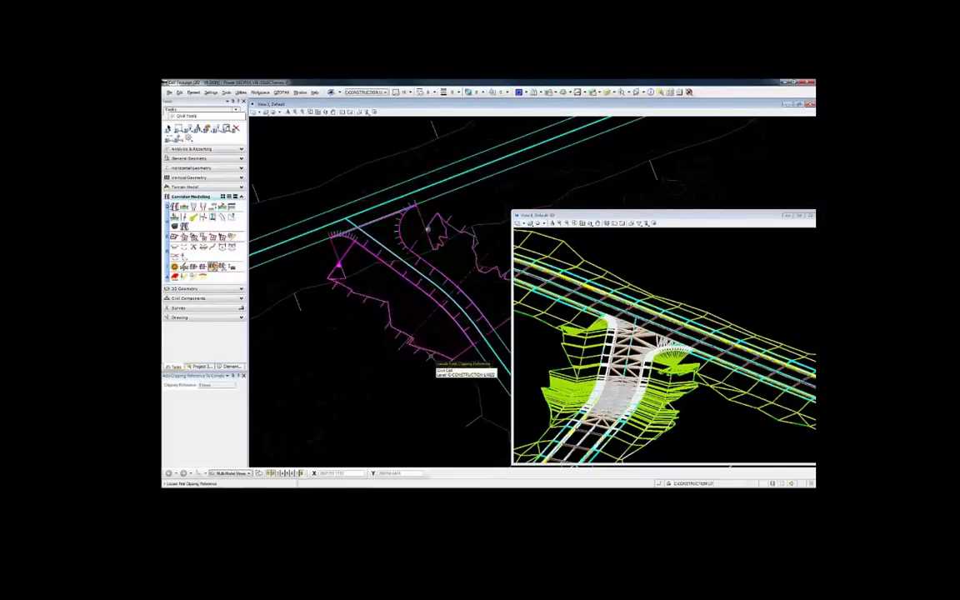
left_click(477, 344)
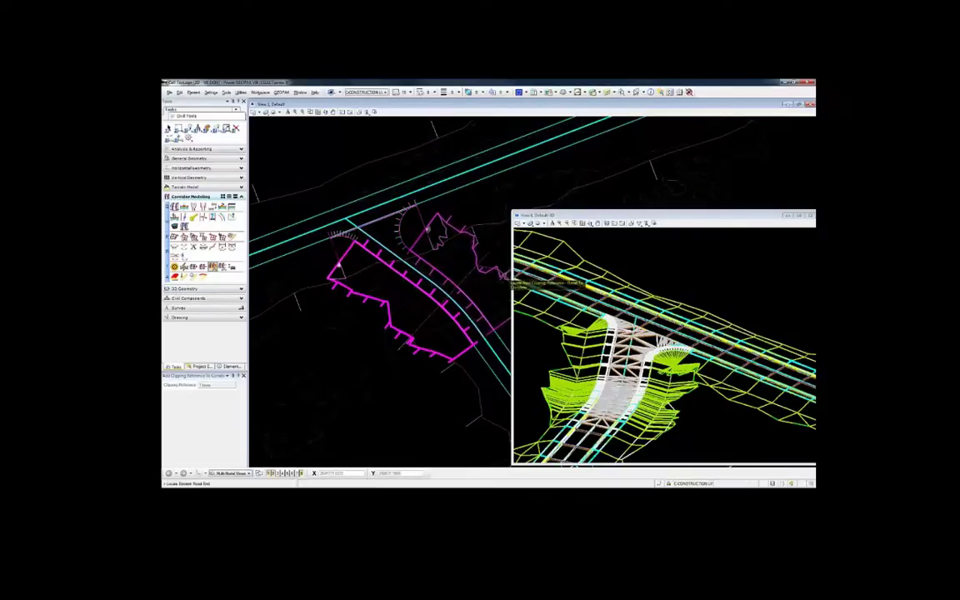
left_click(505, 280)
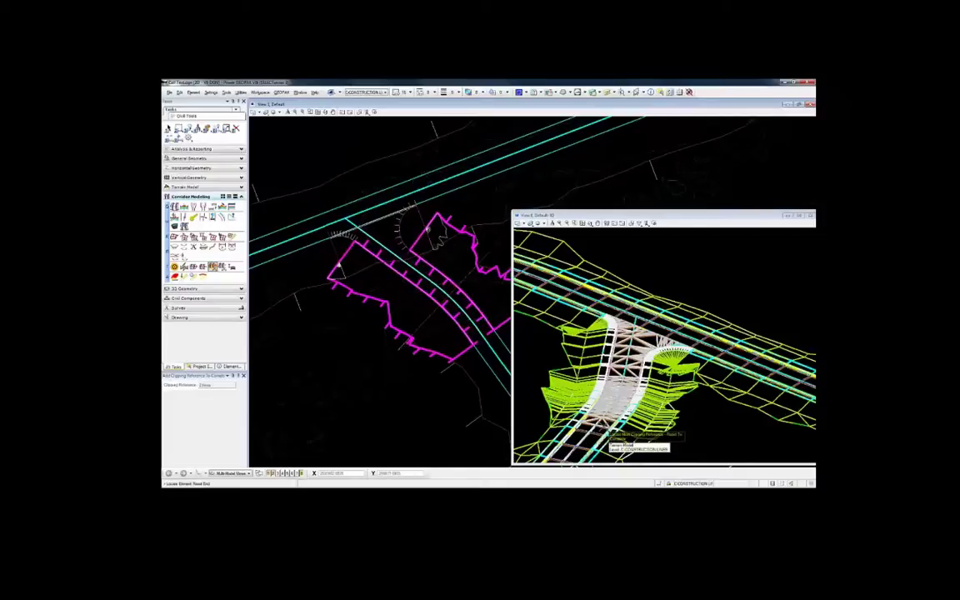
right_click(527, 390)
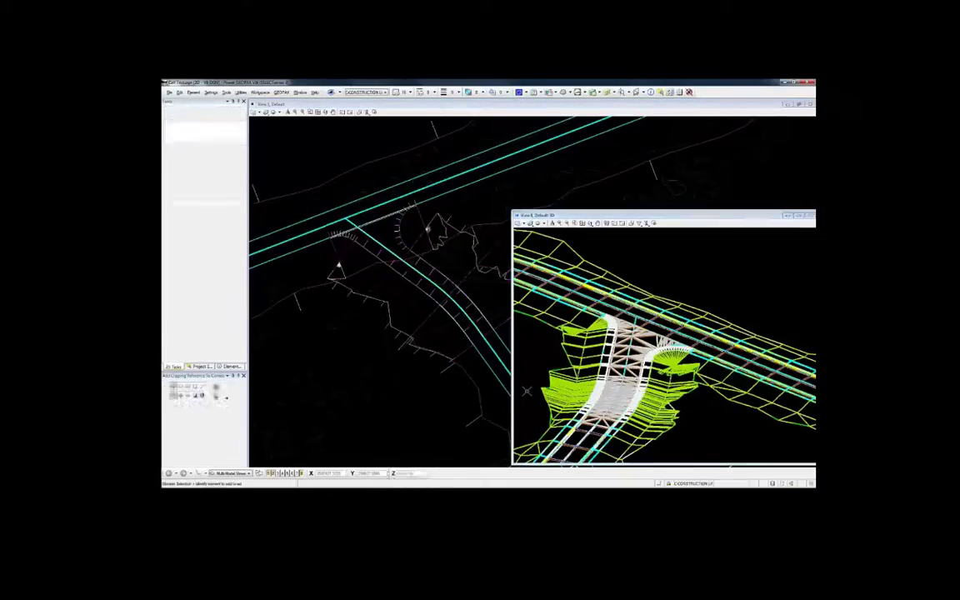
Inspect the clipped side road in 3D and turn off the display of constructions in the plan view.
scroll(629, 431, "up", 4)
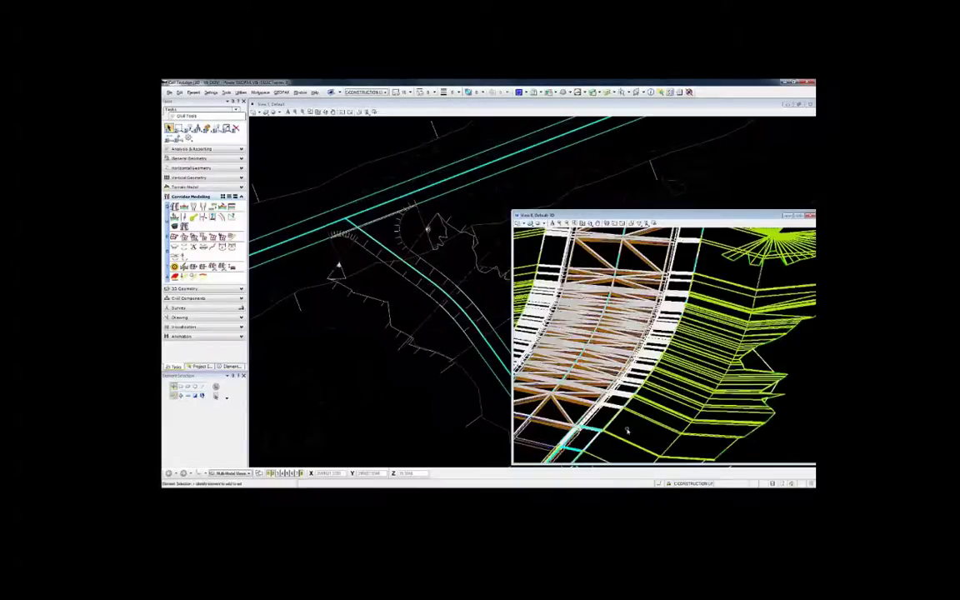
scroll(628, 431, "down", 1)
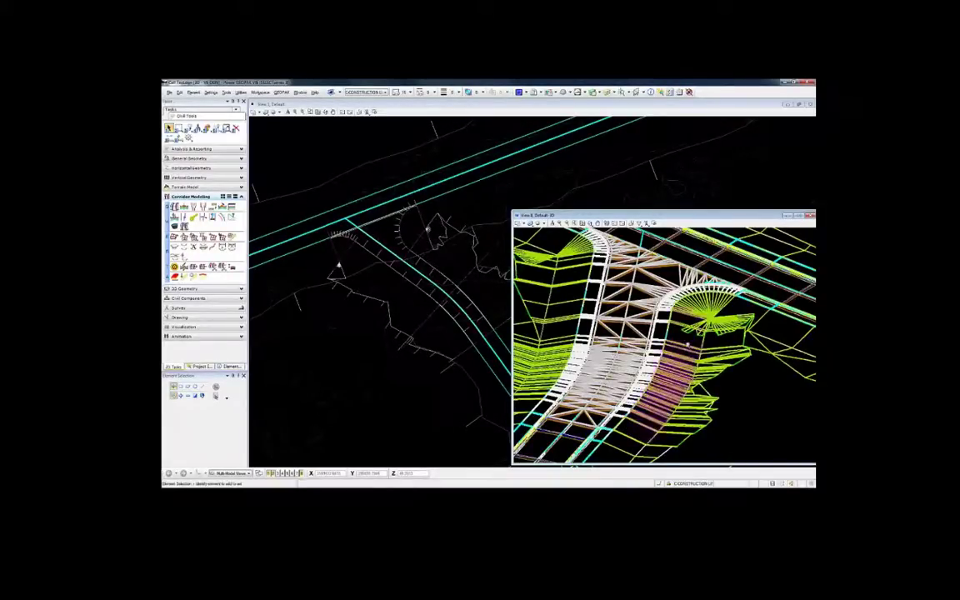
scroll(652, 431, "down", 1)
middle_click_drag(652, 431, 683, 435)
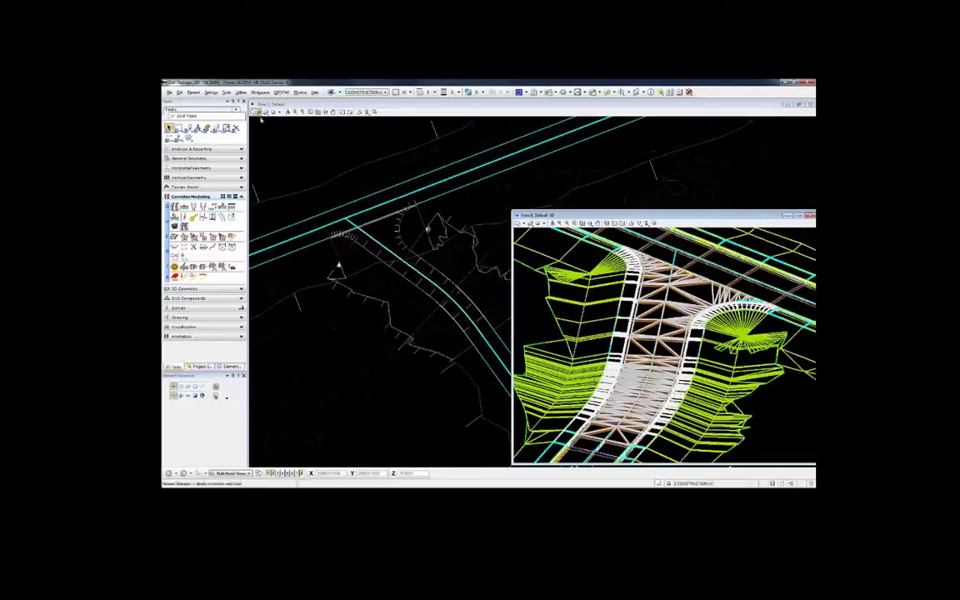
left_click(254, 112)
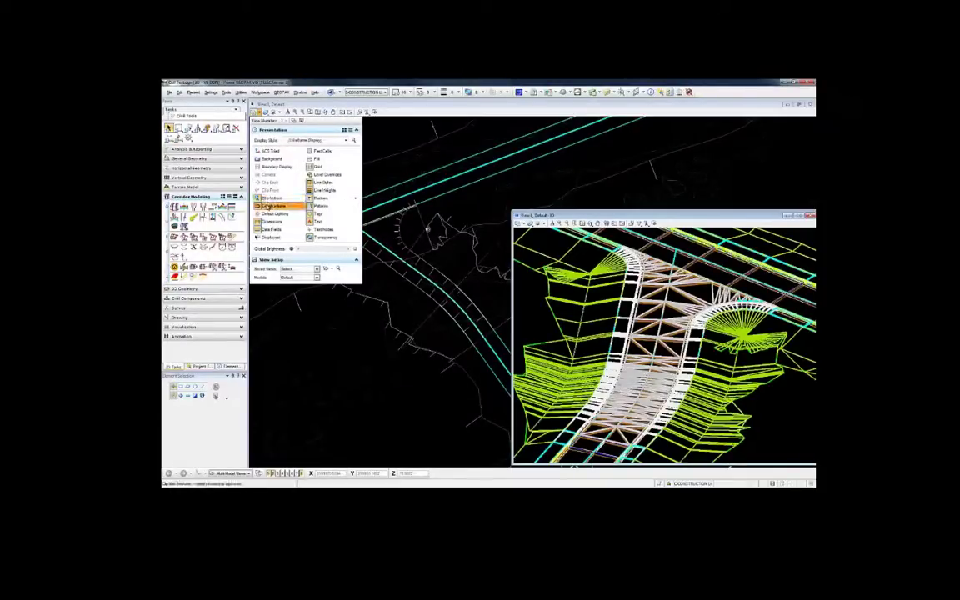
left_click(272, 206)
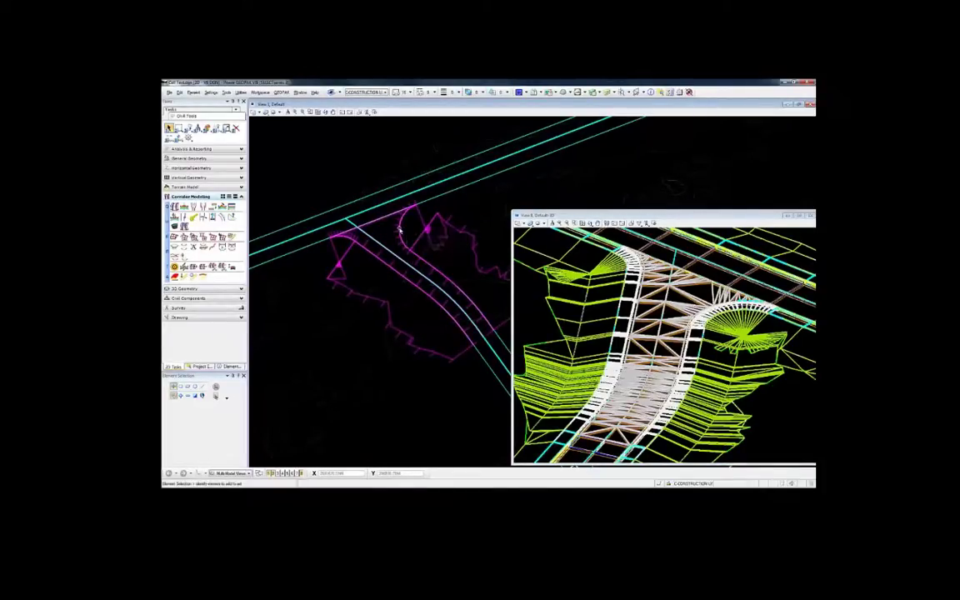
Set the radius of the corner return on the east side of the intersection to 45.
left_click(400, 228)
left_click(400, 226)
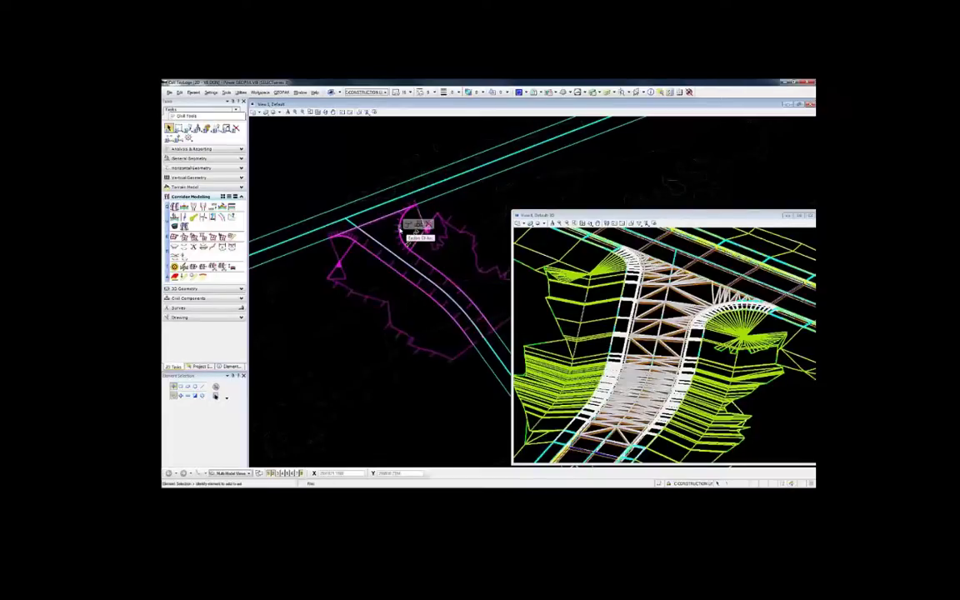
left_click(413, 240)
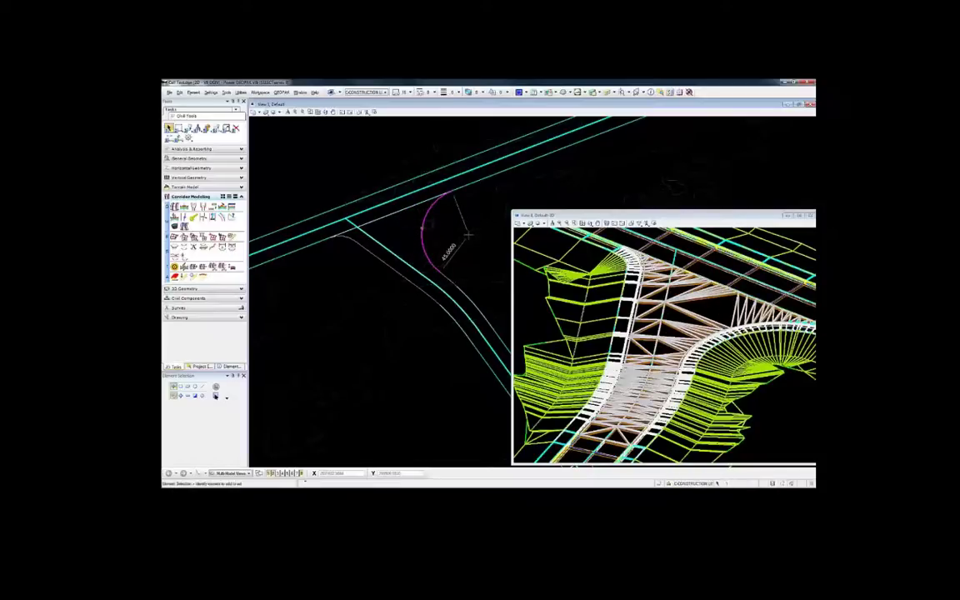
Give the east corner return an ahead taper using the Length Offset method with a length of 75.
middle_click_drag(779, 383, 660, 392)
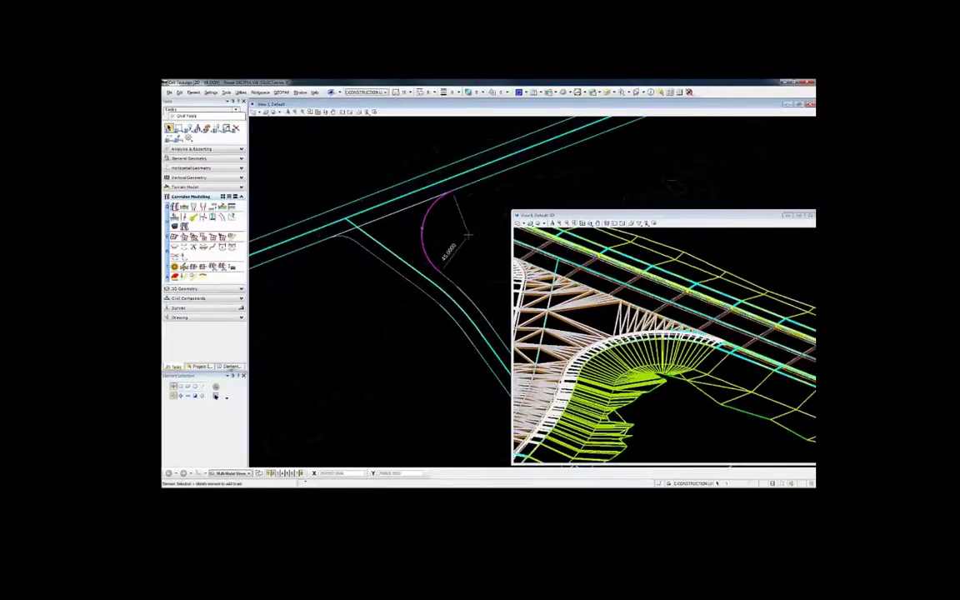
left_click(231, 368)
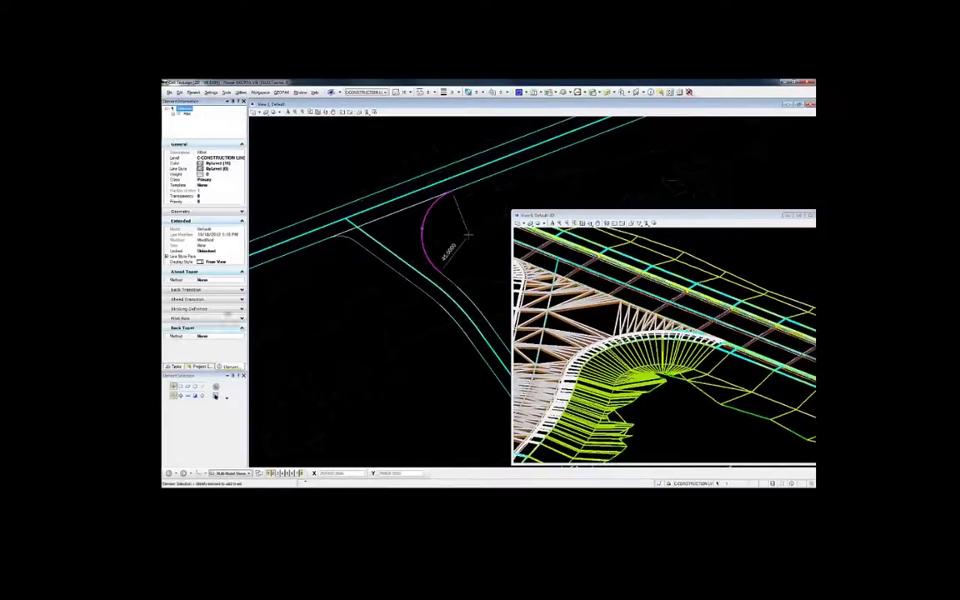
left_click(241, 330)
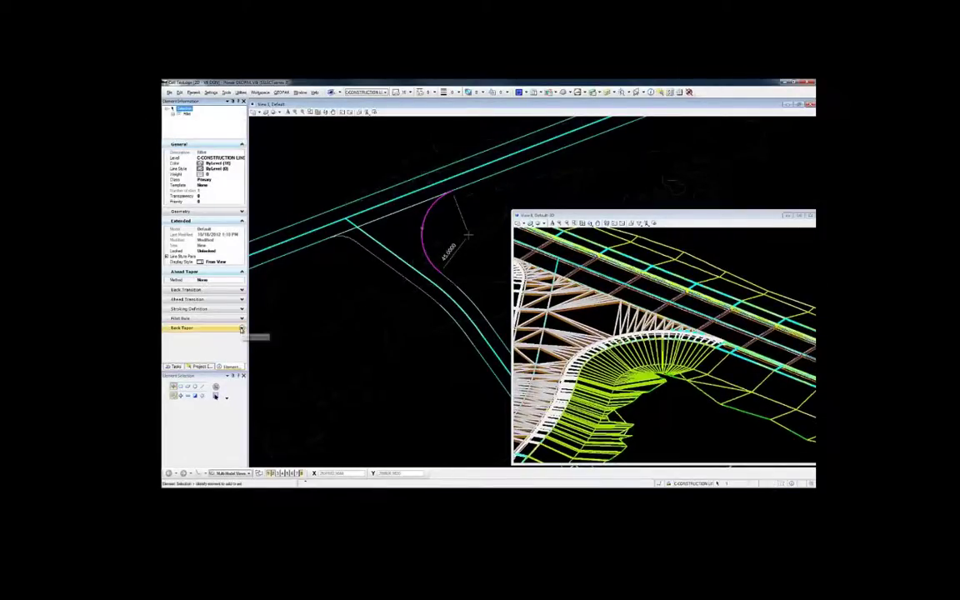
left_click(211, 281)
left_click(205, 288)
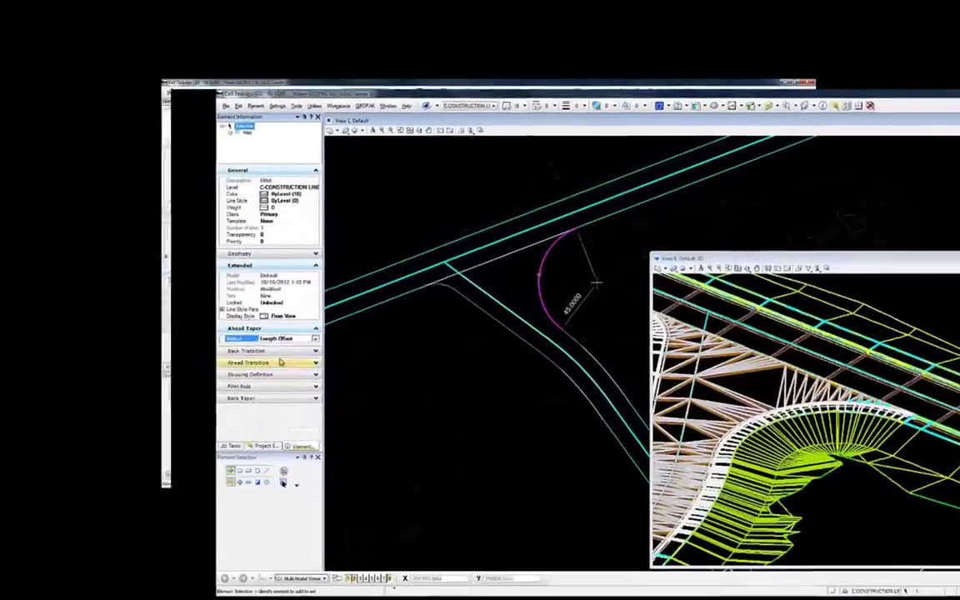
left_click(284, 346)
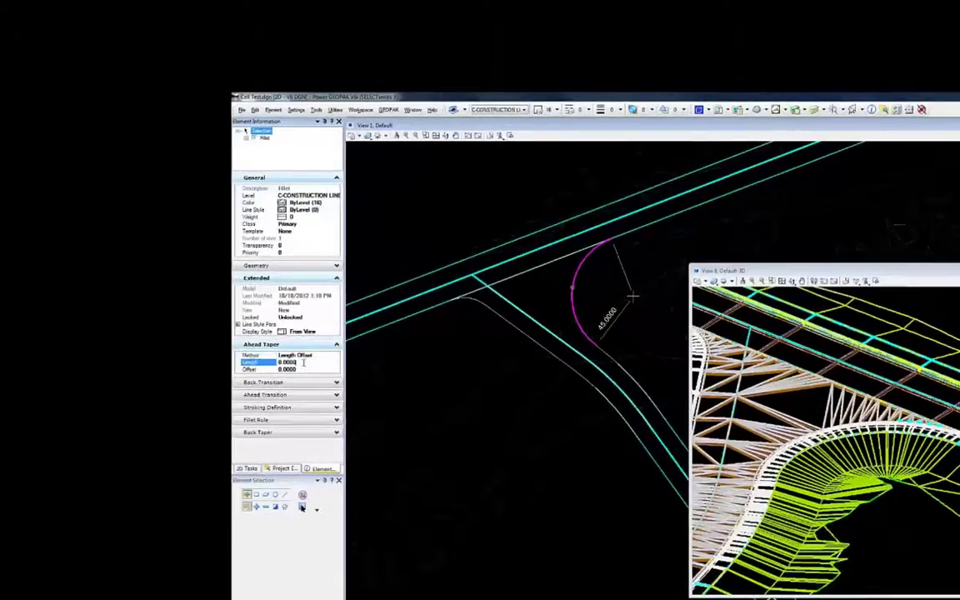
left_click_drag(284, 346, 260, 346)
type("2")
key("Return")
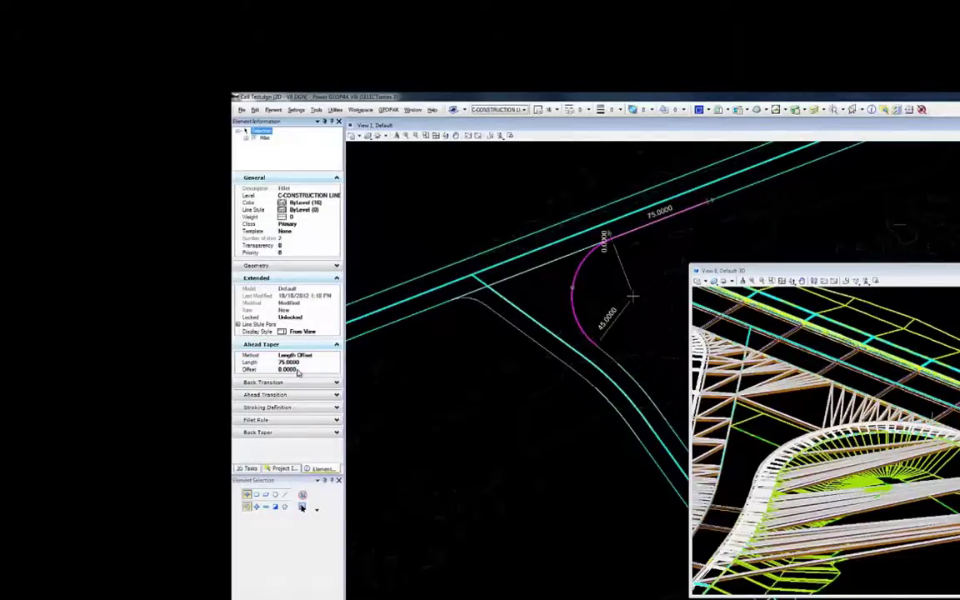
Set the offset of the east corner return's ahead taper to 4.
left_click(298, 371)
left_click_drag(299, 370, 272, 374)
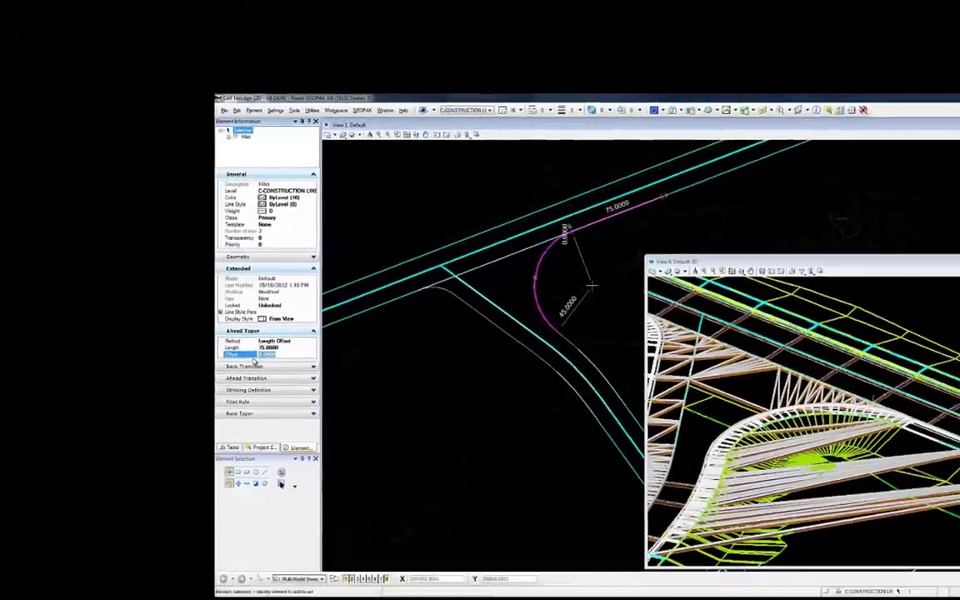
type("4")
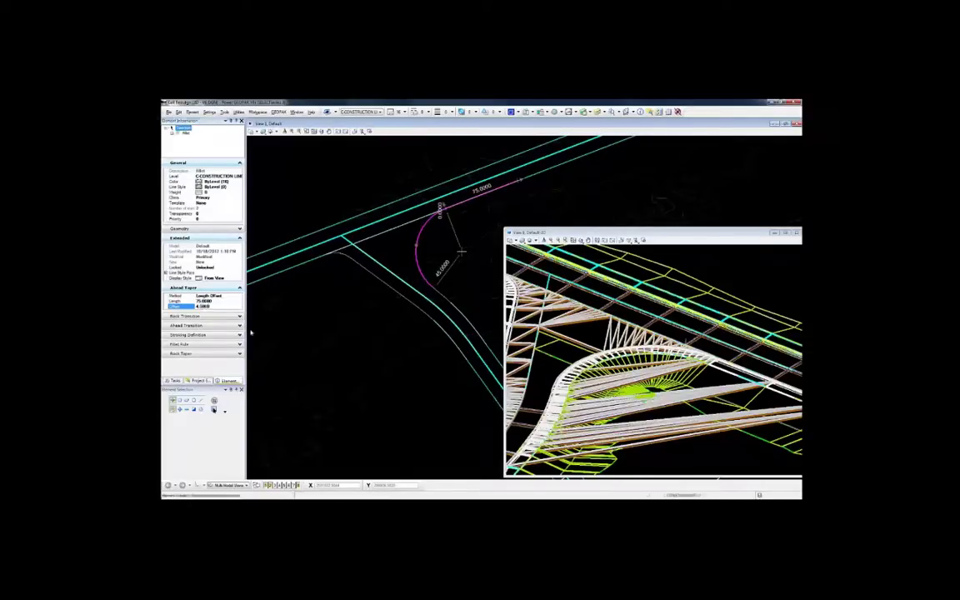
key("Return")
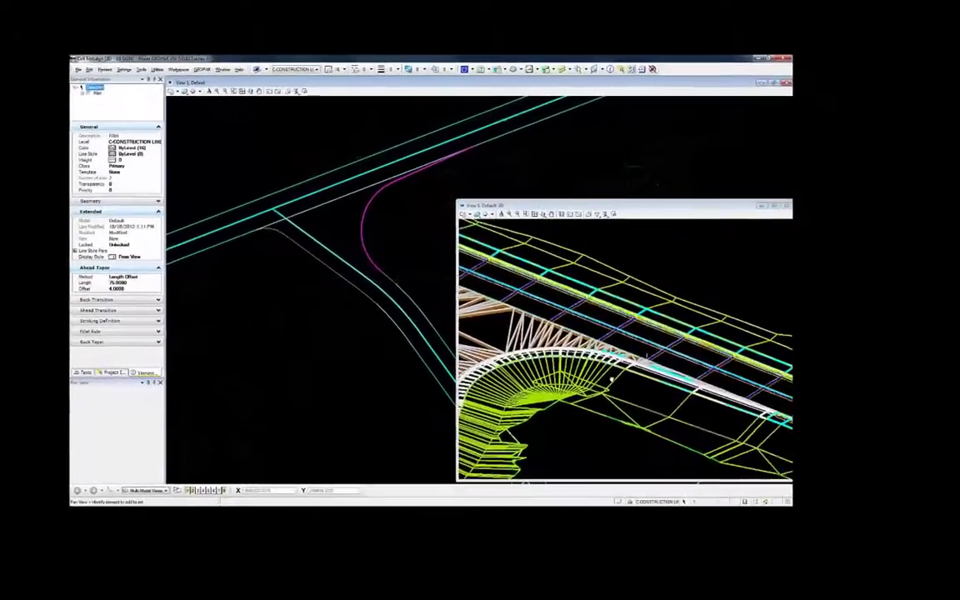
Change the 3D view's display style to Transparent Shadows and frame the whole intersection.
scroll(550, 361, "up", 3)
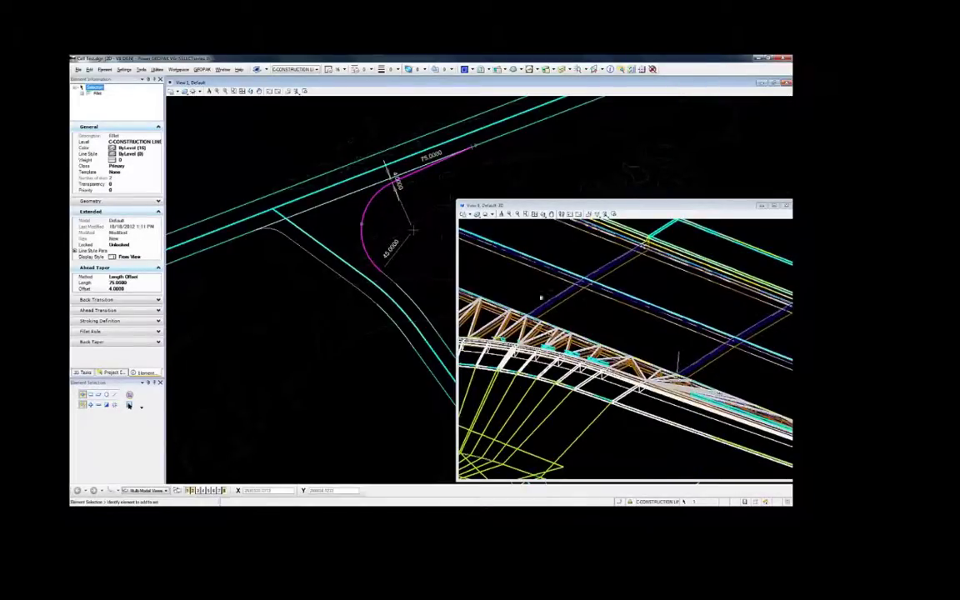
left_click(469, 214)
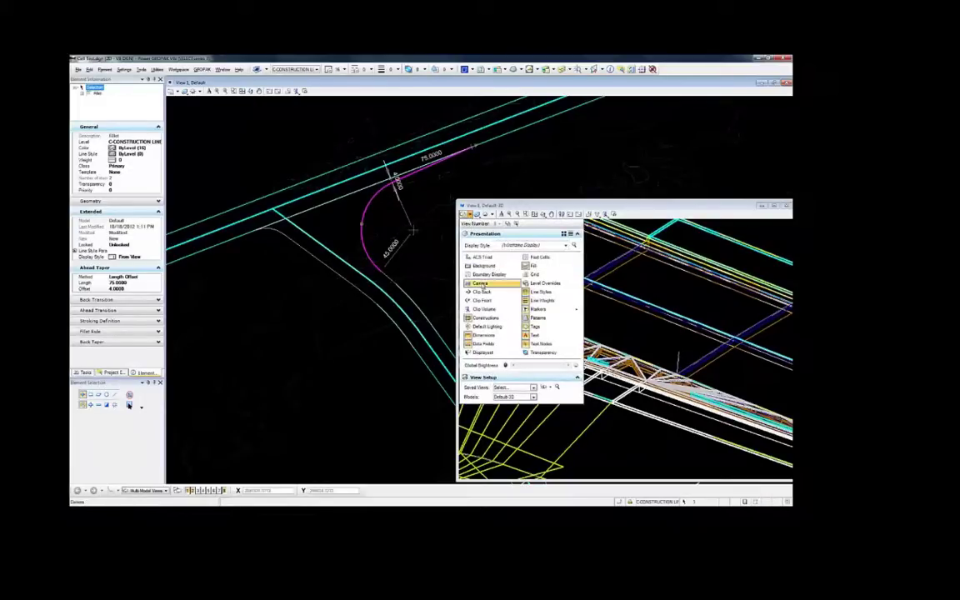
left_click(565, 245)
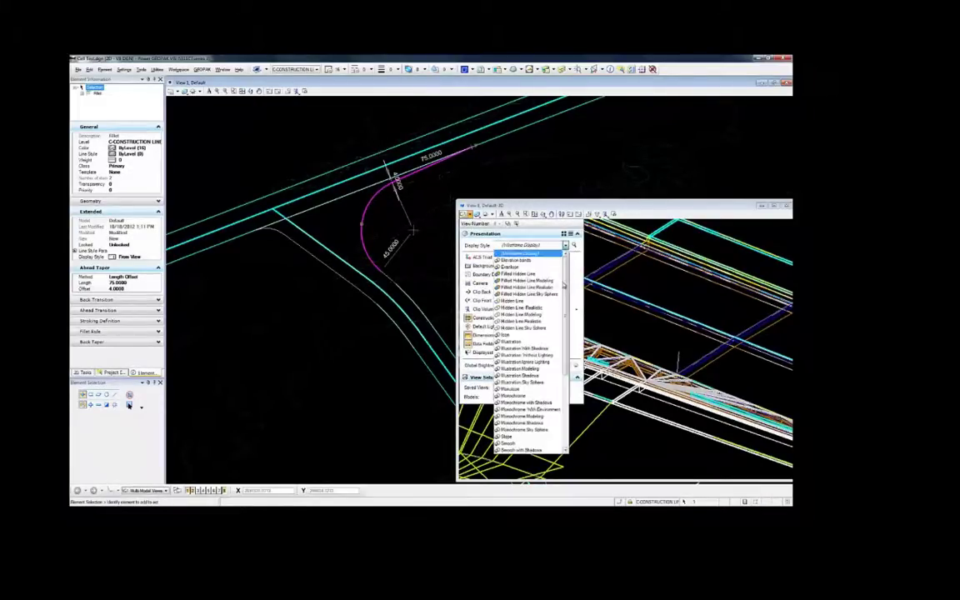
scroll(563, 285, "down", 9)
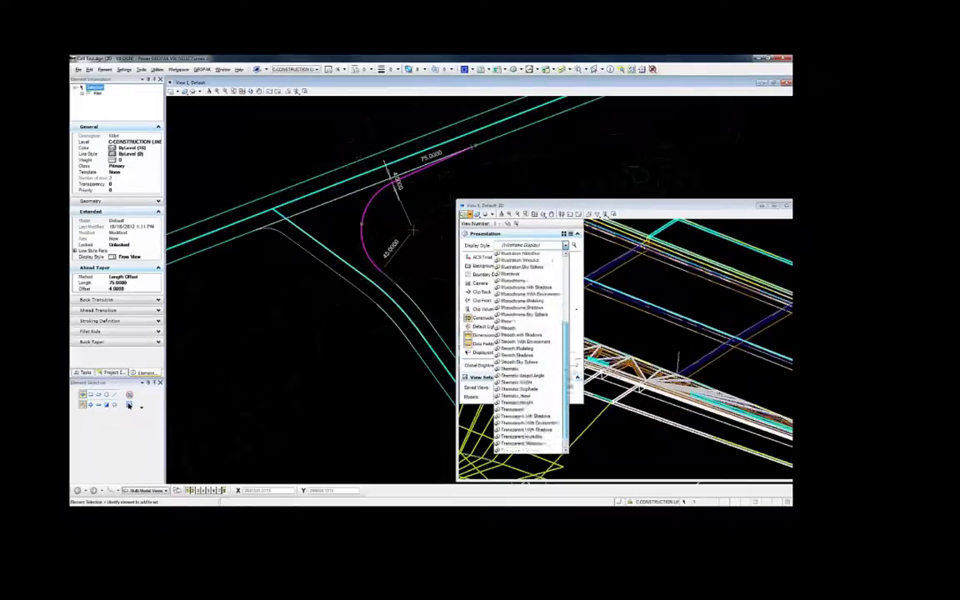
left_click_drag(566, 383, 567, 392)
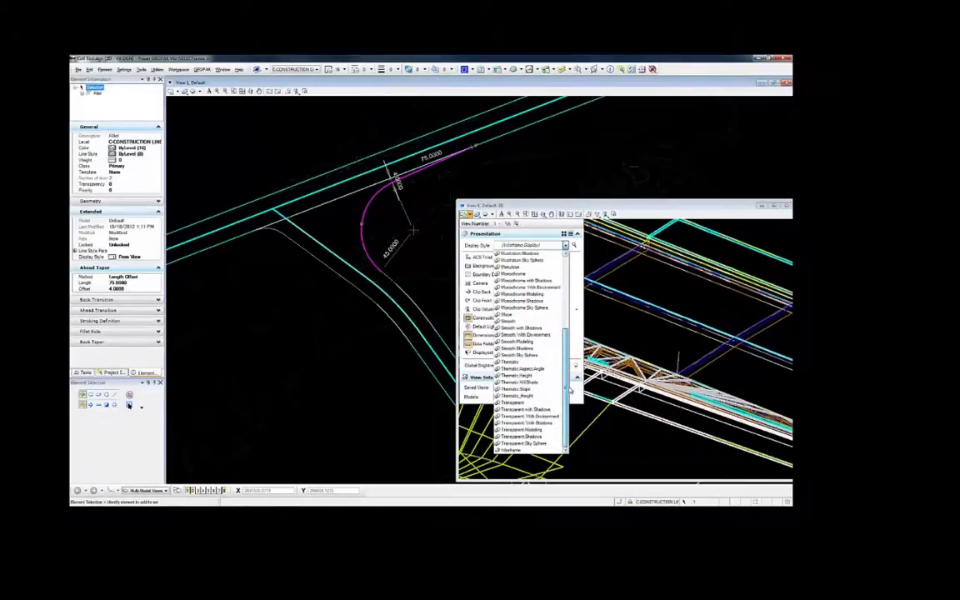
left_click(521, 436)
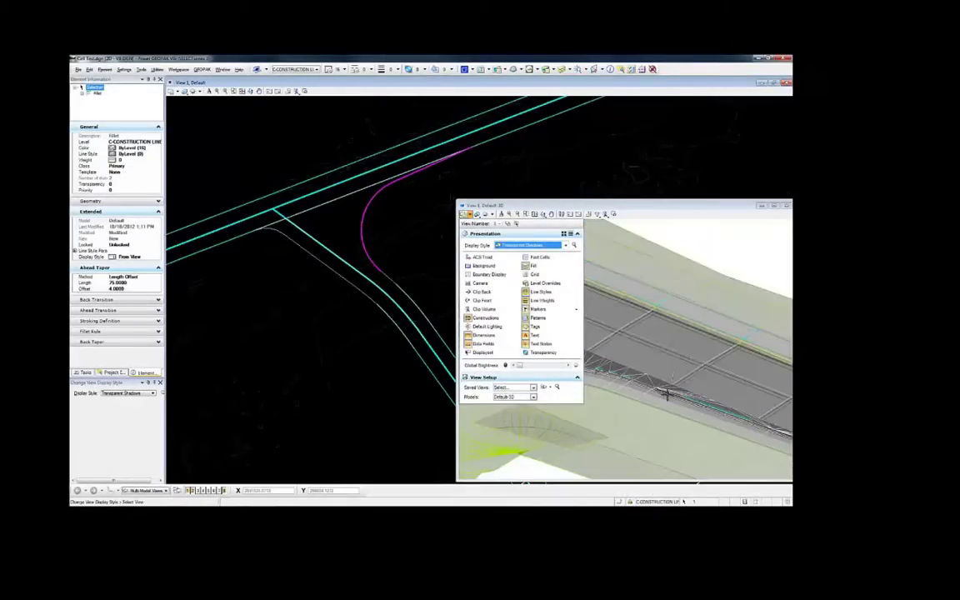
scroll(667, 395, "down", 3)
middle_click_drag(632, 431, 711, 397)
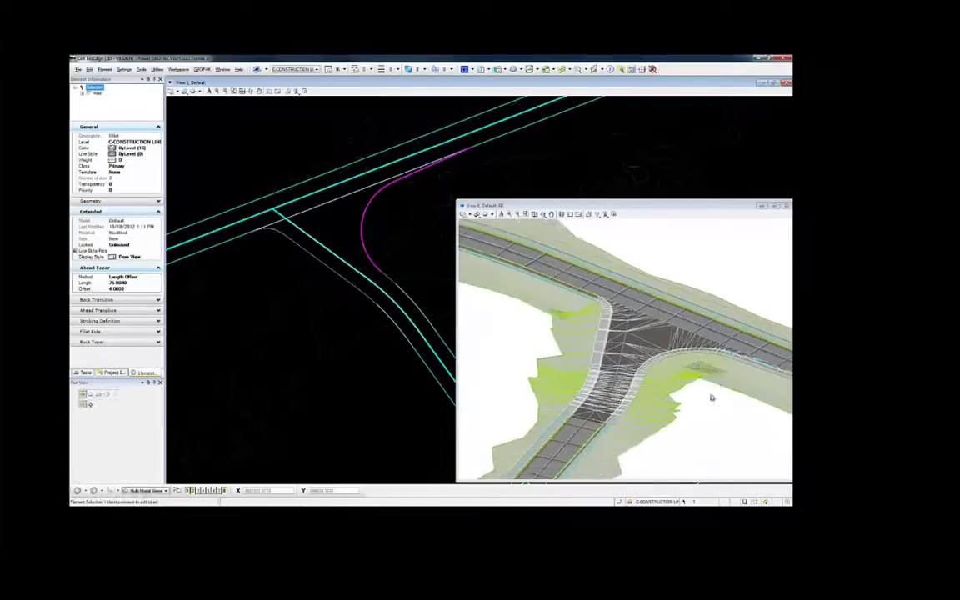
Set the radius of the corner return on the west side of the intersection to 30.
scroll(546, 279, "up", 2)
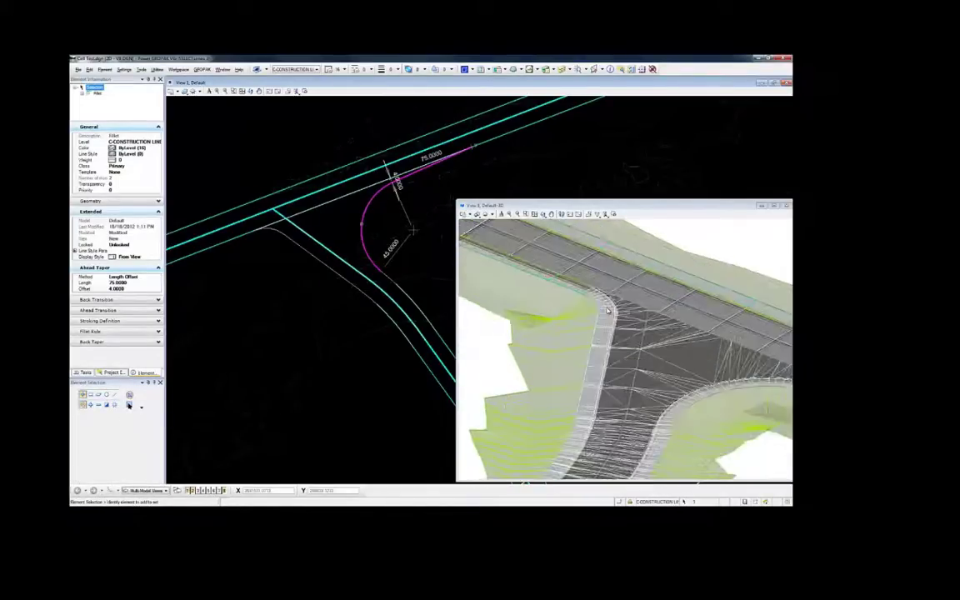
left_click(273, 231)
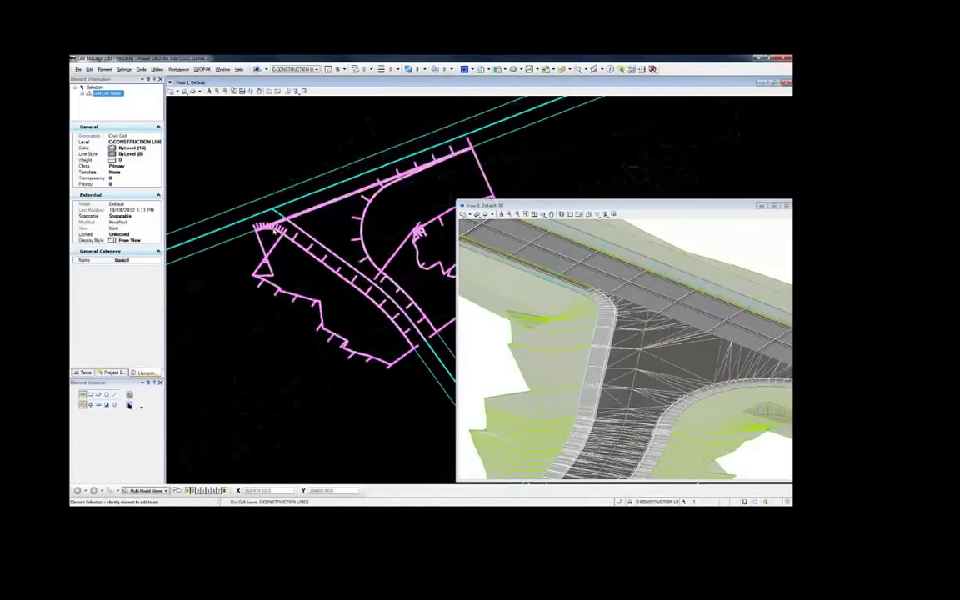
right_click(273, 231)
left_click(272, 240)
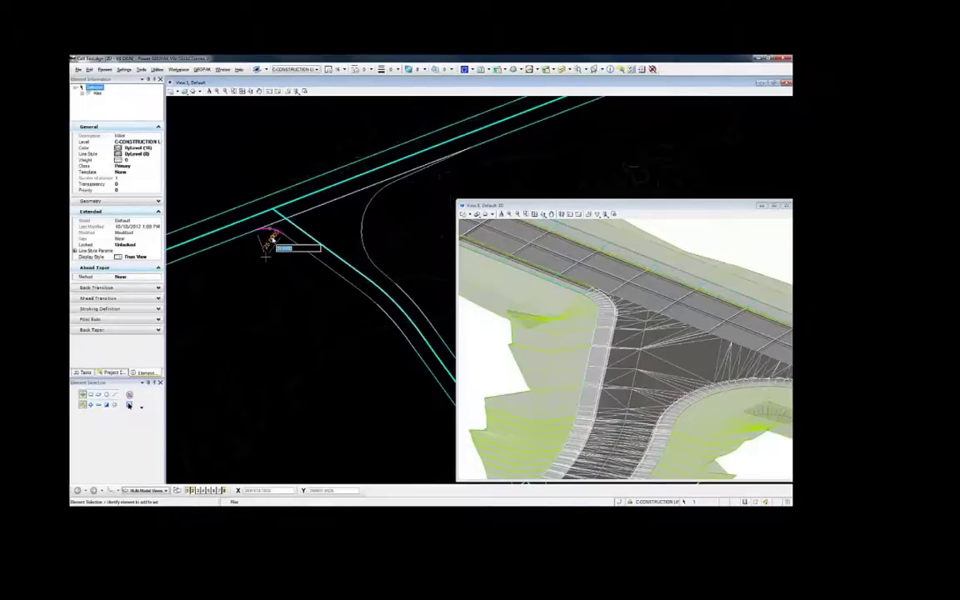
key("BackSpace")
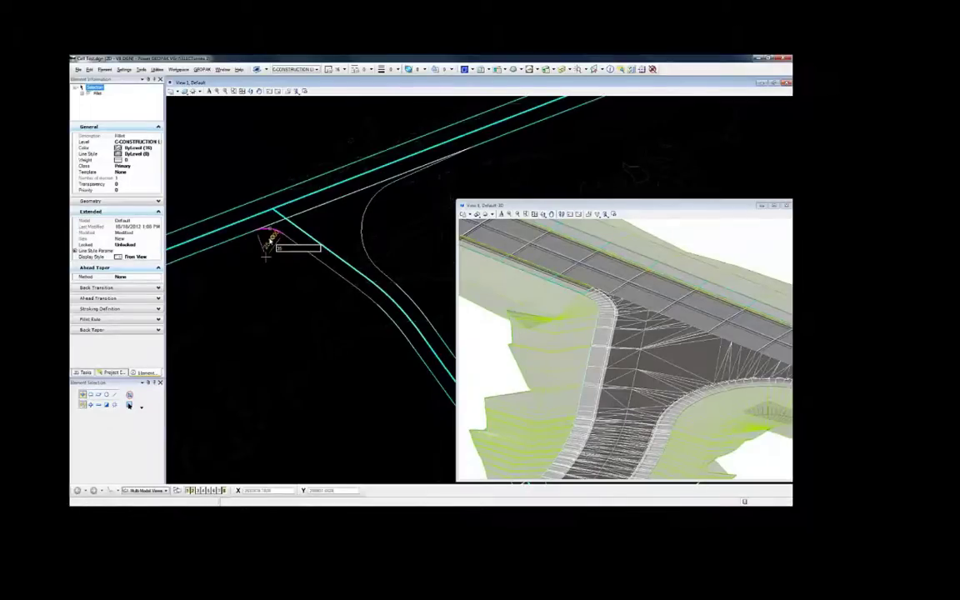
key("Return")
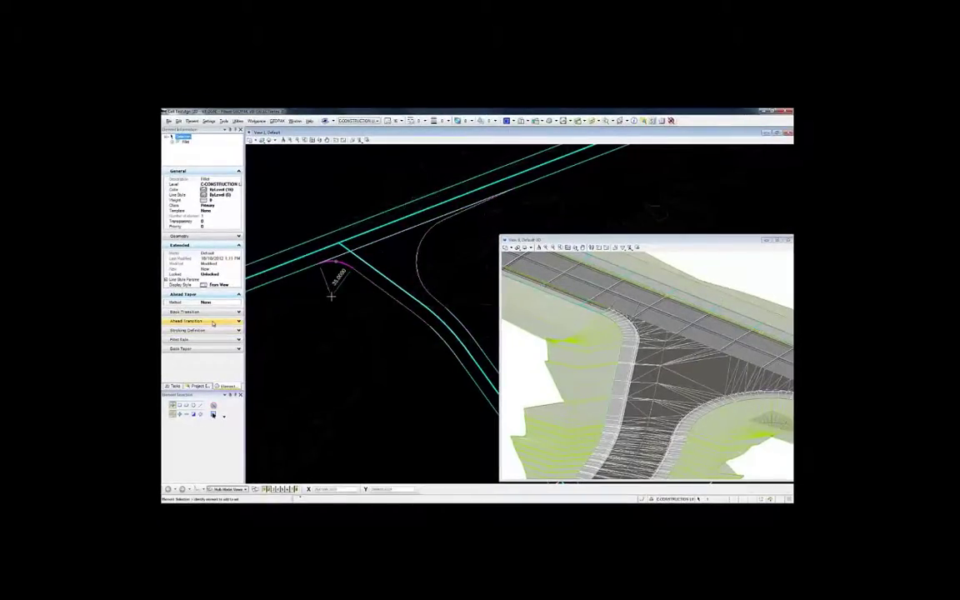
Change the radius of the corner return on the west side of the intersection to 50.
left_click(214, 321)
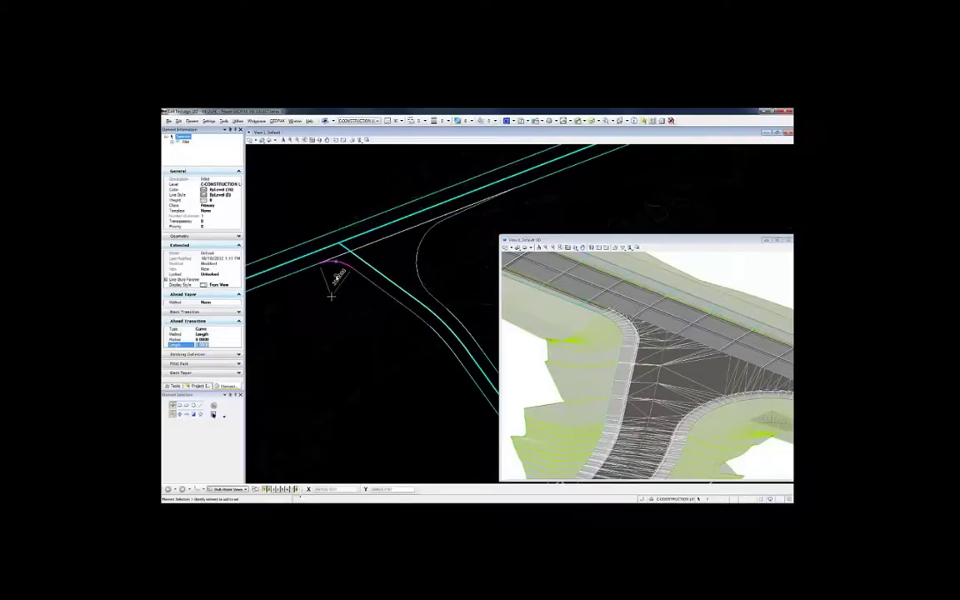
left_click(337, 275)
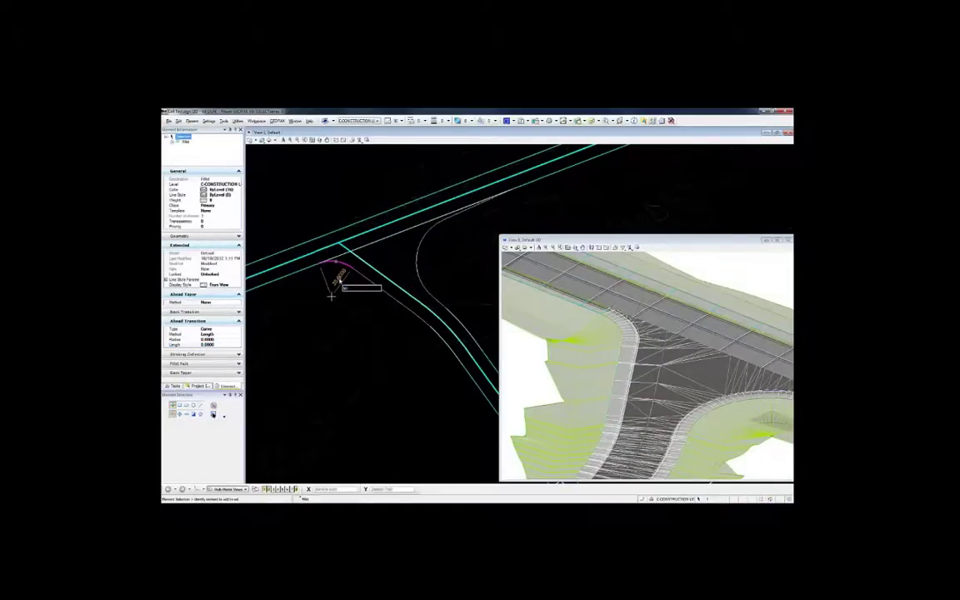
key("Return")
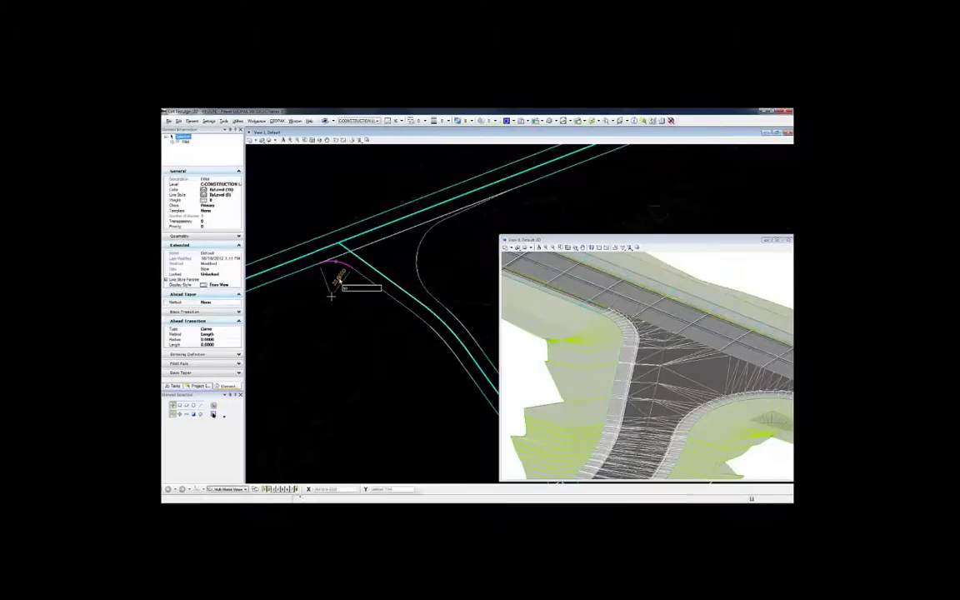
key("Return")
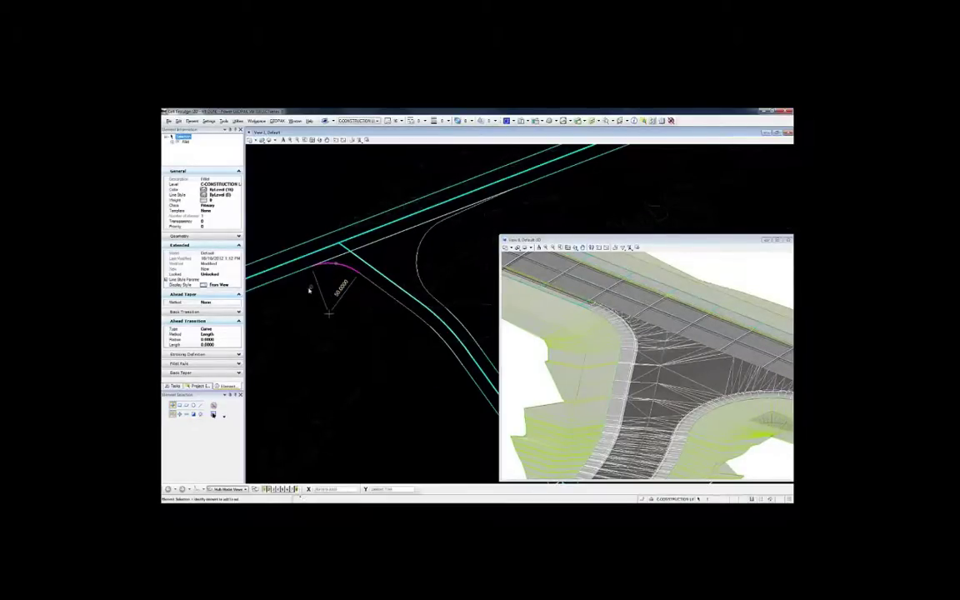
Set the west corner return's ahead transition to a radius of 100 and a length of 40.
left_click(220, 338)
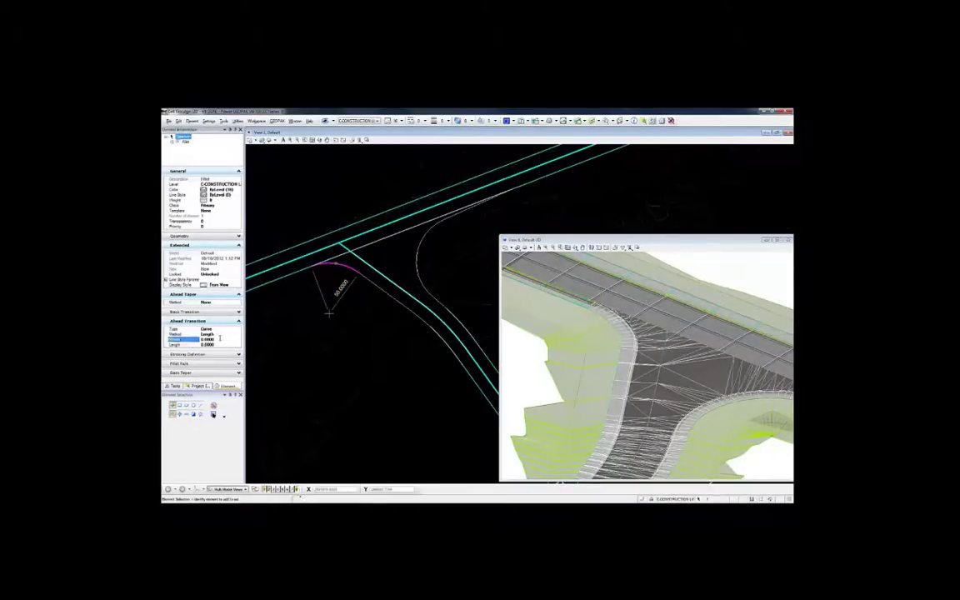
left_click(221, 339)
type("00")
left_click(230, 344)
left_click(206, 344)
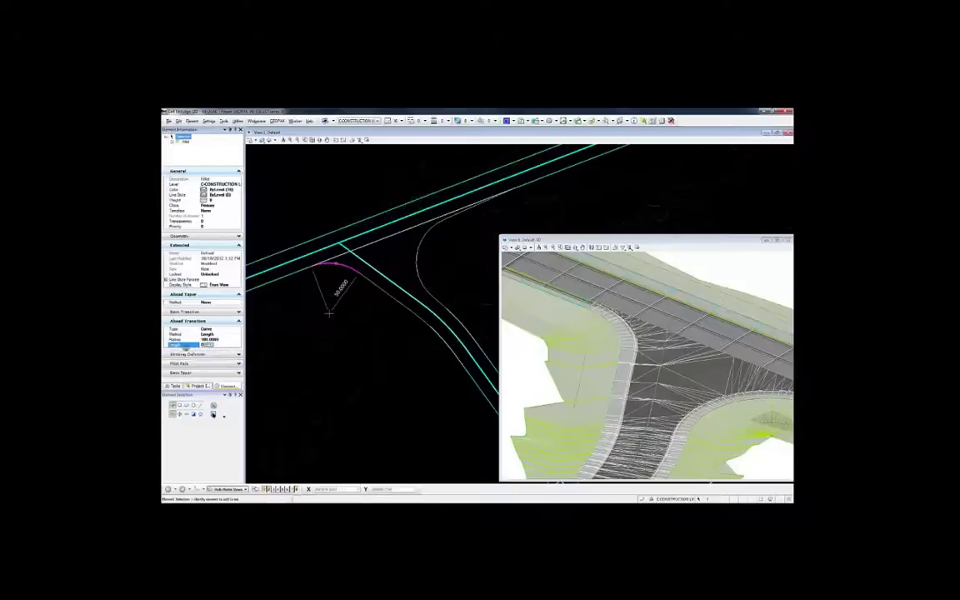
type("10")
key("Return")
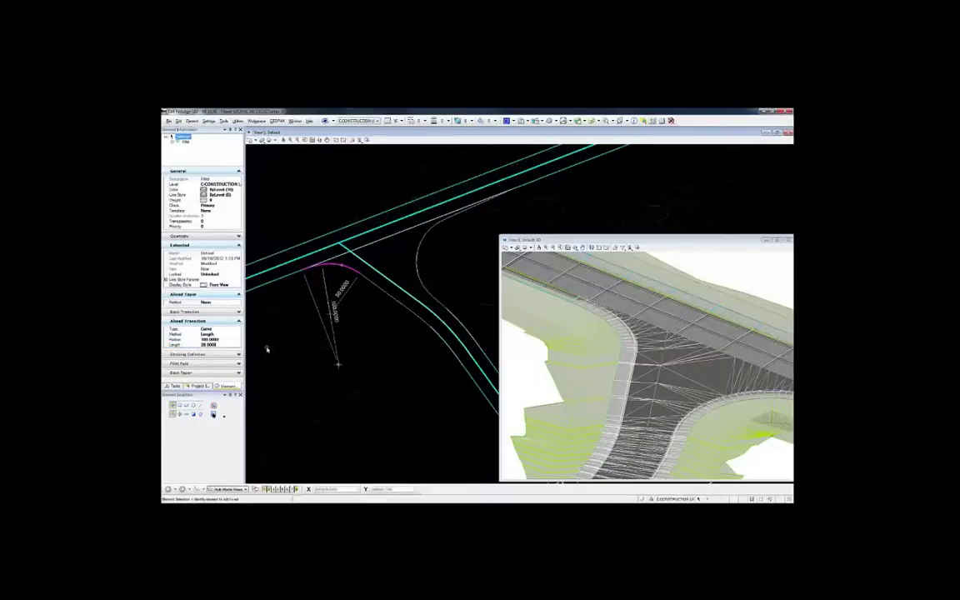
left_click(337, 318)
left_click(198, 345)
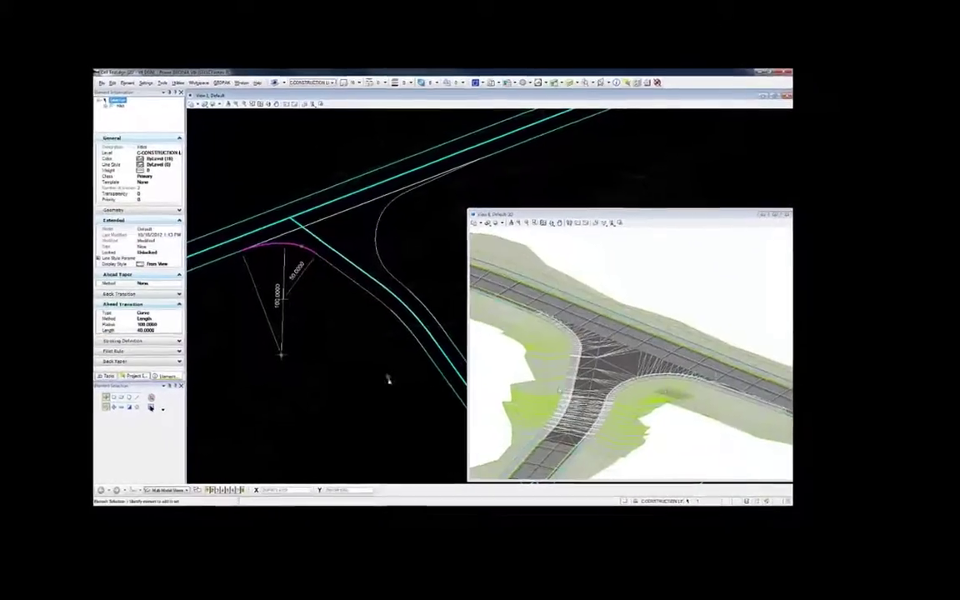
Set the curve radius of the secondary road's centerline to 450.
left_click(365, 317)
left_click(440, 361)
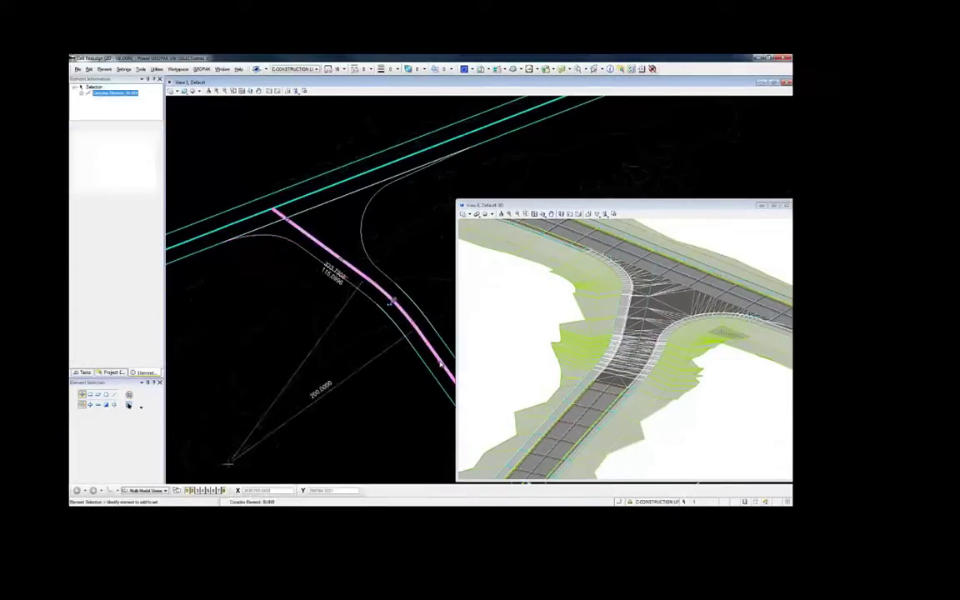
left_click(321, 390)
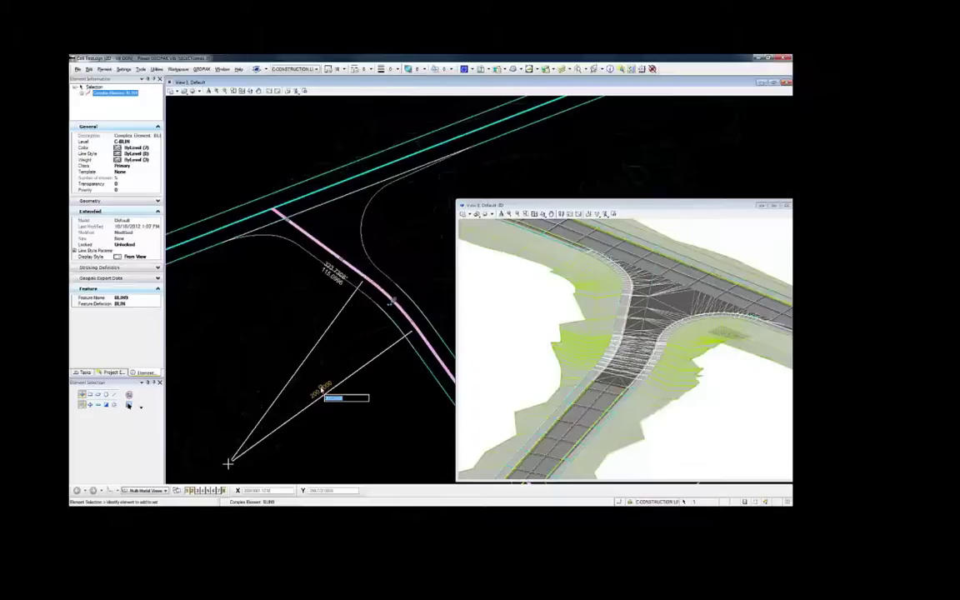
key("BackSpace")
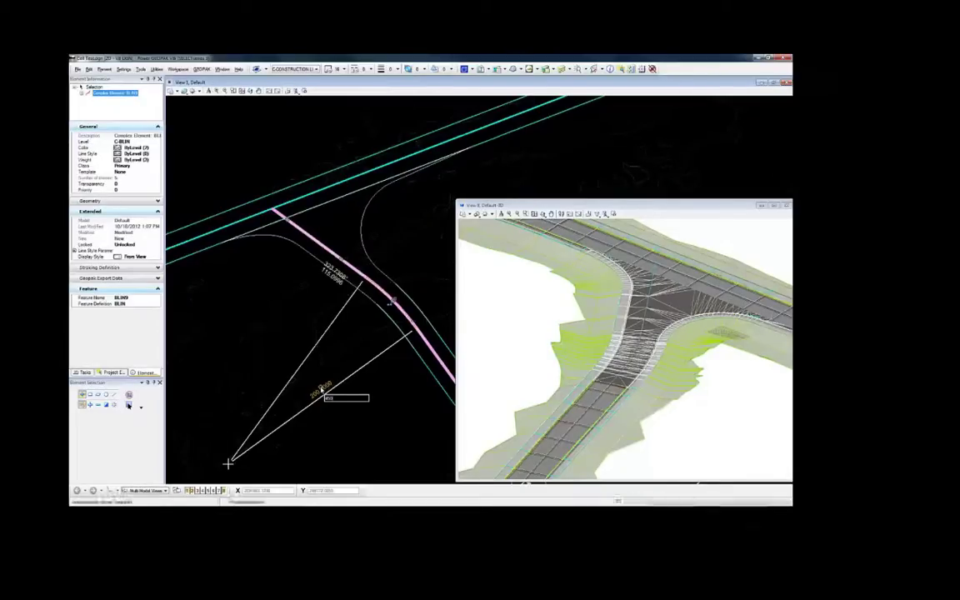
left_click(321, 389)
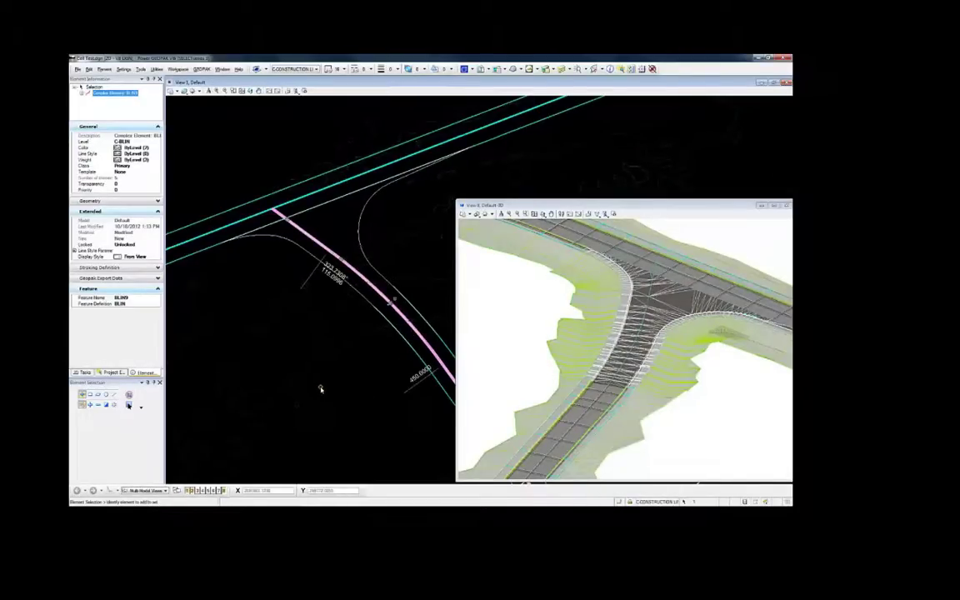
Change the secondary road centerline's curve radius to 100.
left_click(412, 379)
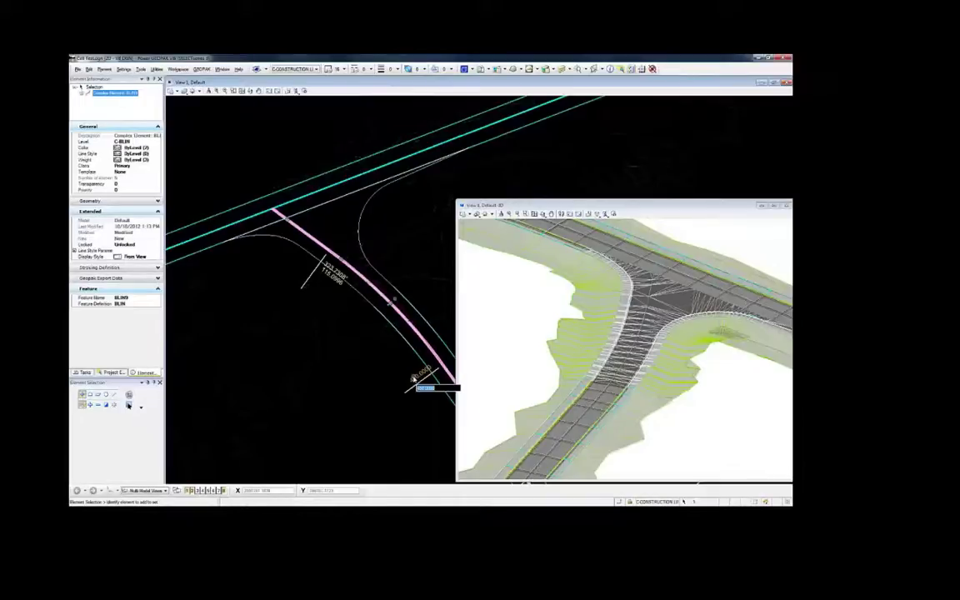
key("BackSpace")
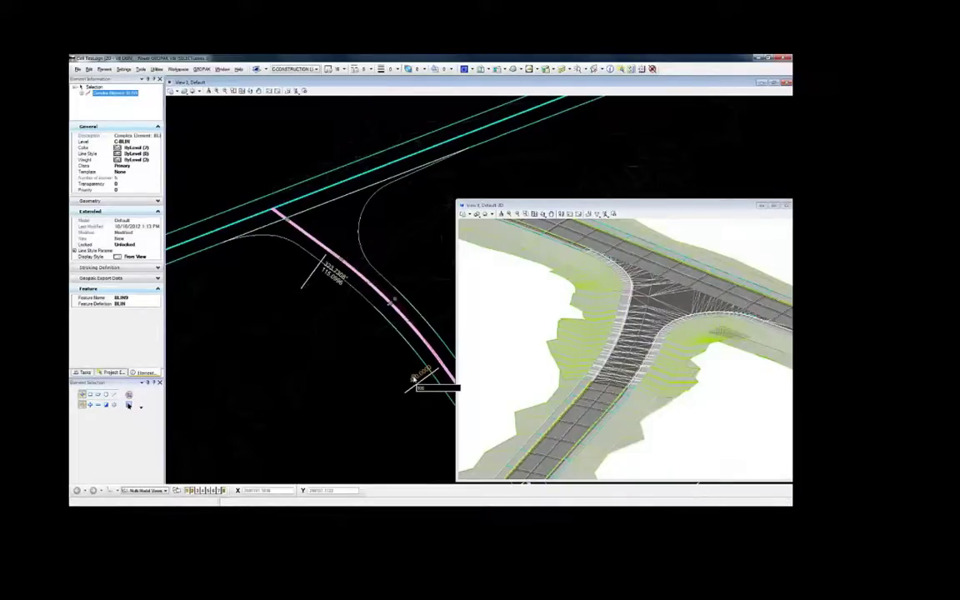
left_click(414, 379)
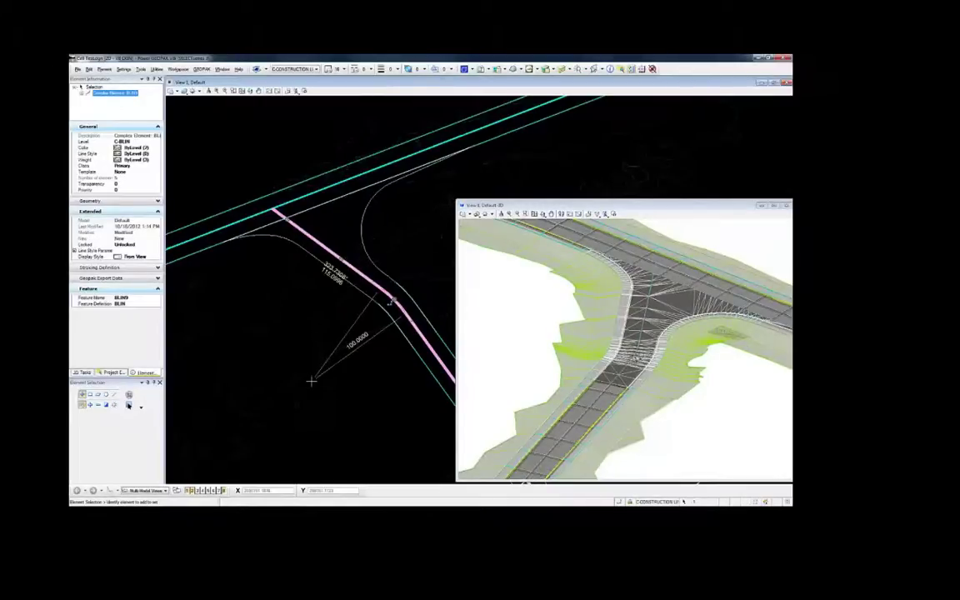
Examine the updated intersection surface in the 3D view from a low angle looking toward the main road.
scroll(652, 364, "up", 2)
scroll(585, 328, "down", 2)
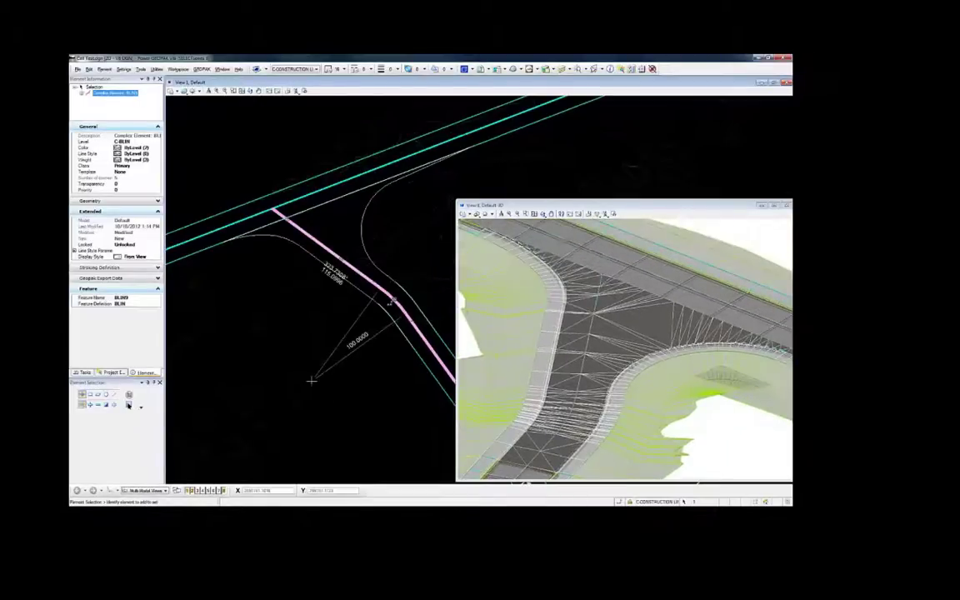
left_click(544, 215)
left_click(564, 222)
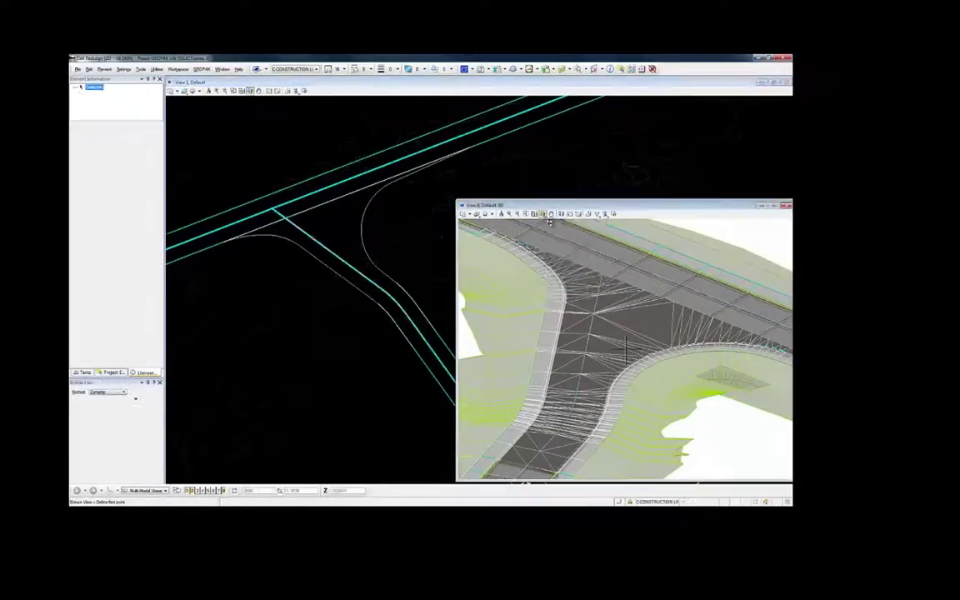
left_click_drag(626, 348, 602, 275)
left_click_drag(509, 447, 761, 414)
scroll(761, 415, "up", 1)
scroll(760, 415, "down", 3)
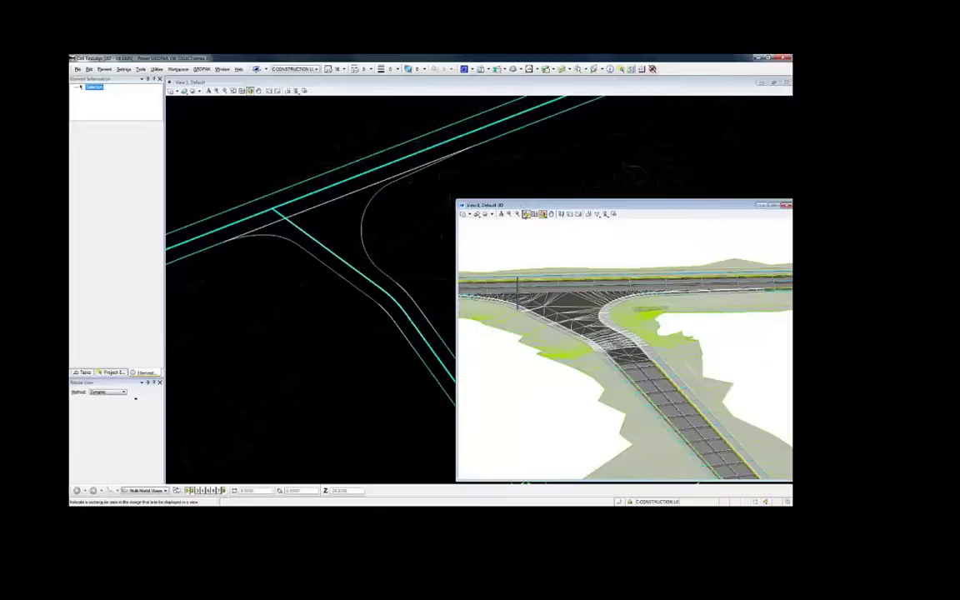
Inspect up close in 3D how the corner return's curb and sidewalk join the secondary road corridor, viewing from several sides.
left_click(526, 213)
left_click(627, 327)
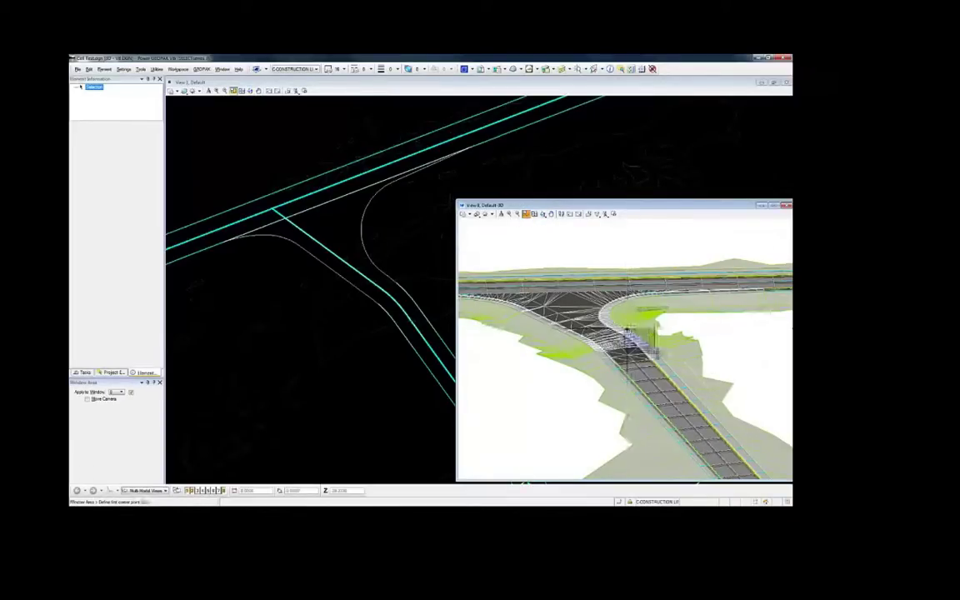
left_click(666, 358)
right_click(666, 358)
left_click(544, 214)
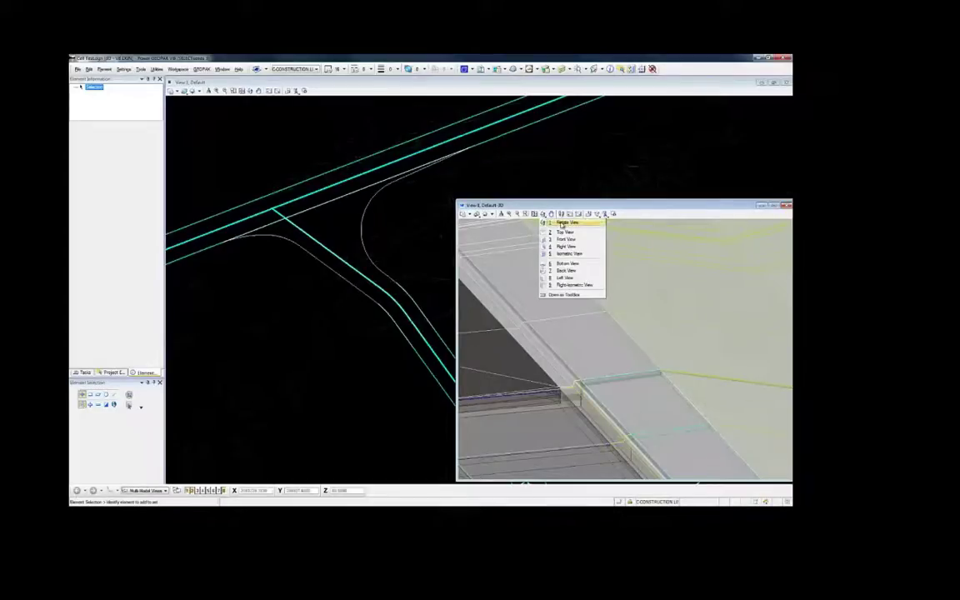
left_click(560, 222)
left_click_drag(627, 348, 581, 382)
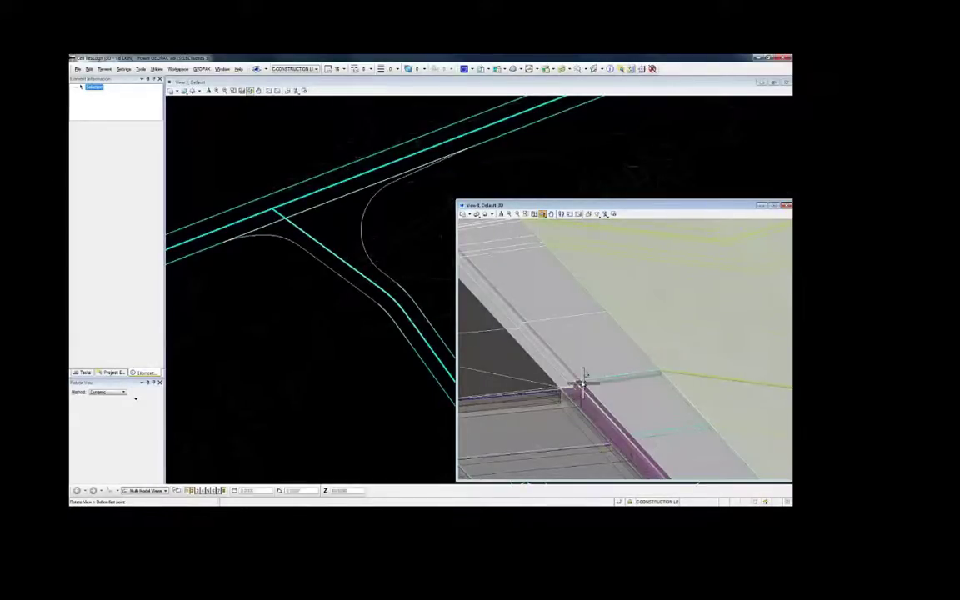
left_click_drag(659, 404, 635, 426)
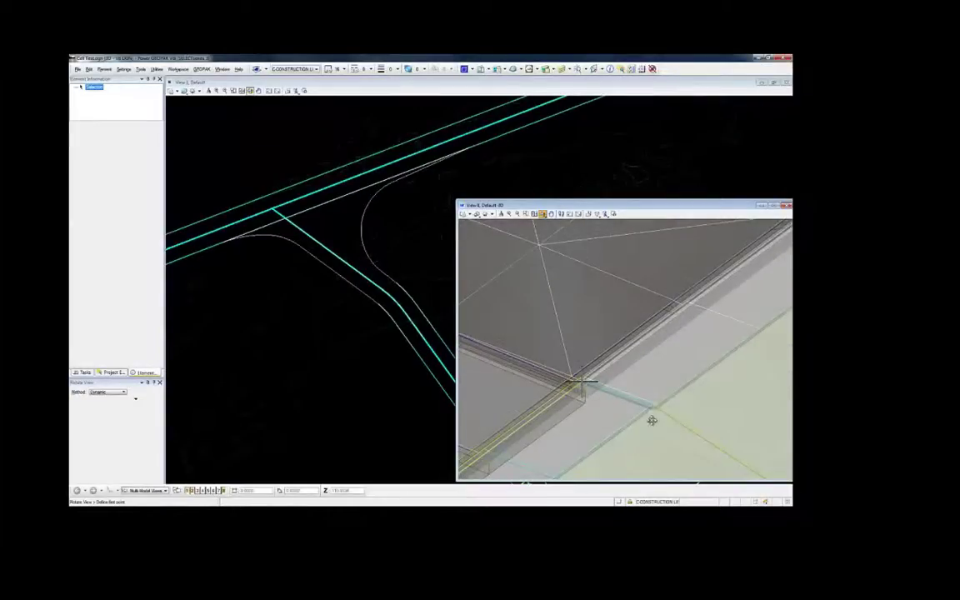
right_click(393, 214)
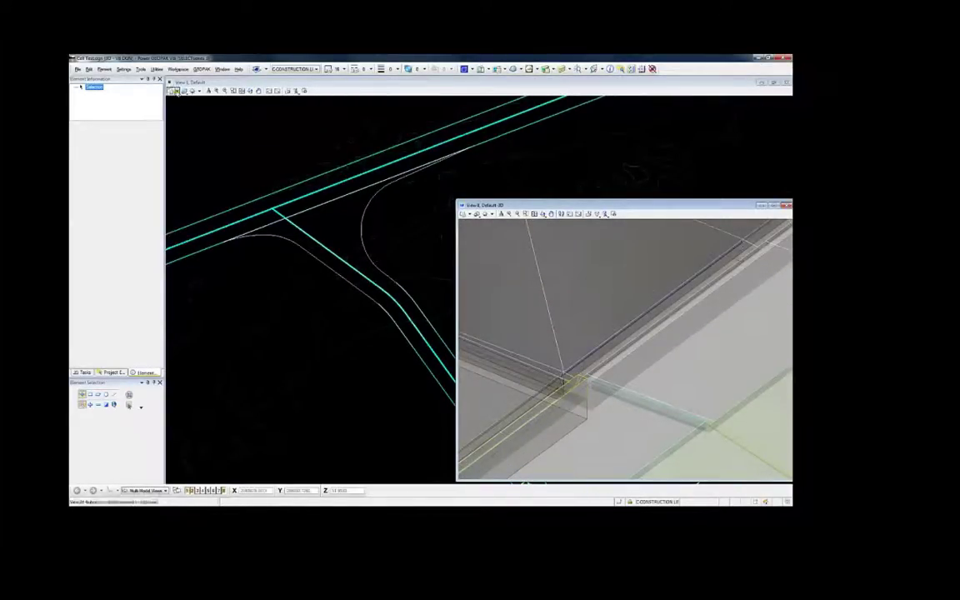
Turn off the Clip Volume display in the plan view and bring the secondary road side of the intersection into view.
left_click(171, 90)
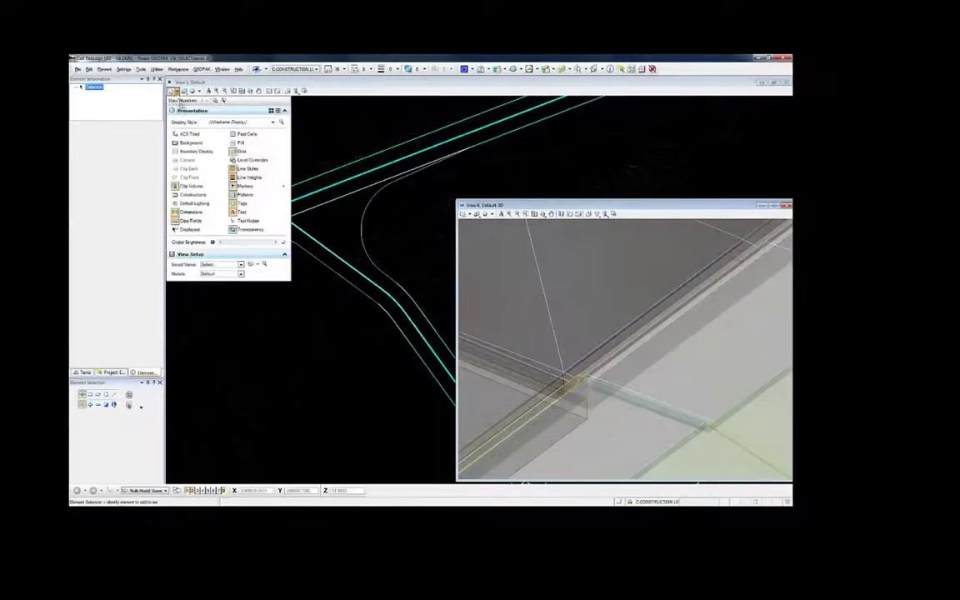
left_click(189, 186)
middle_click_drag(420, 294, 316, 304)
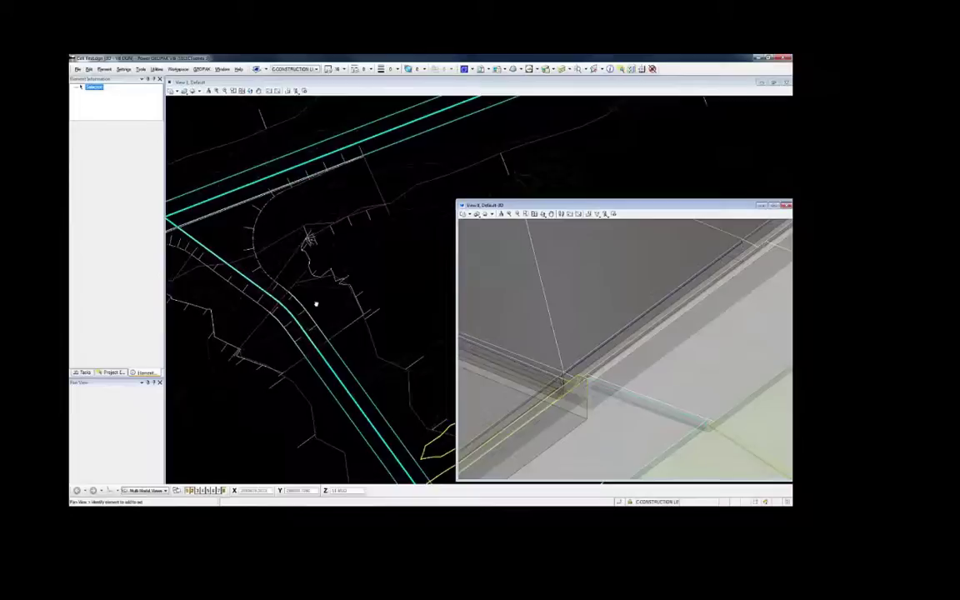
Replace the linear template along the secondary road at the intersection with Urban Curb and Gutter from the delivered curb components.
left_click(322, 343)
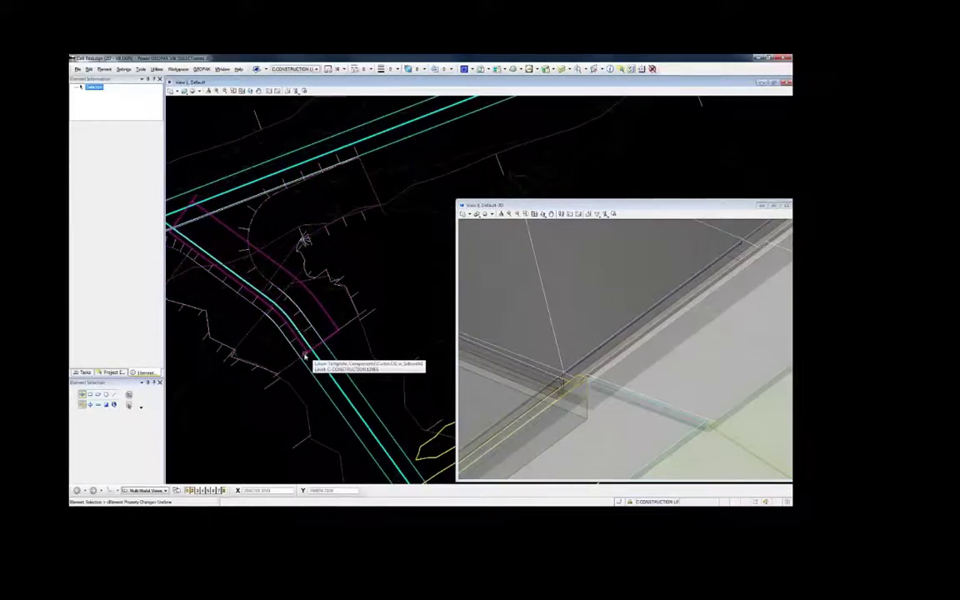
left_click(304, 357)
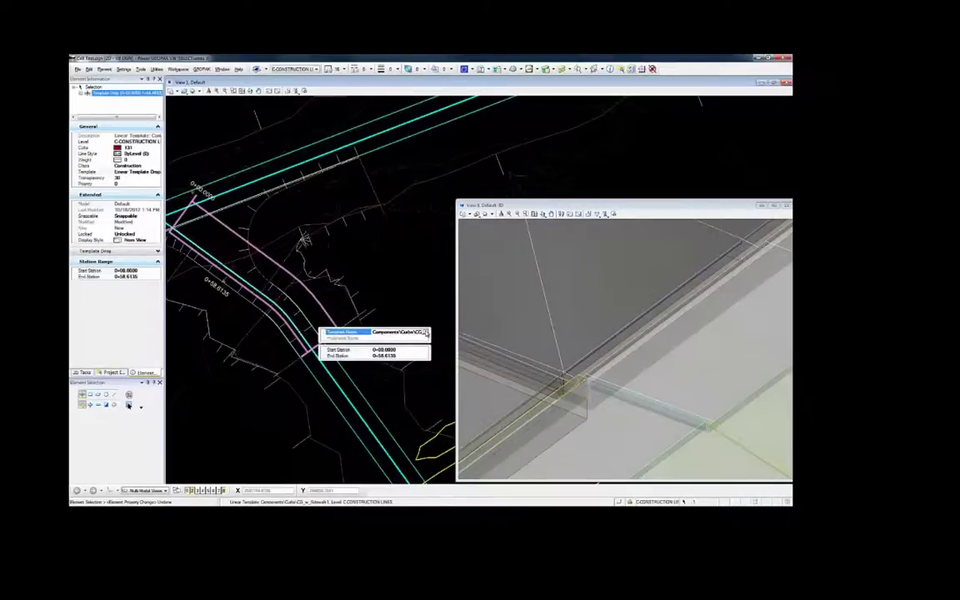
left_click(425, 333)
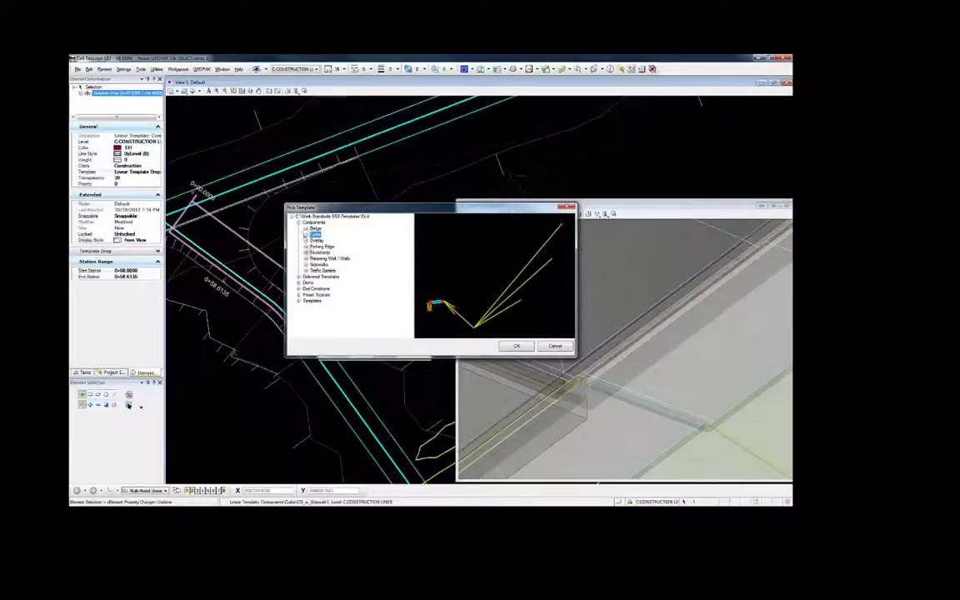
left_click(298, 276)
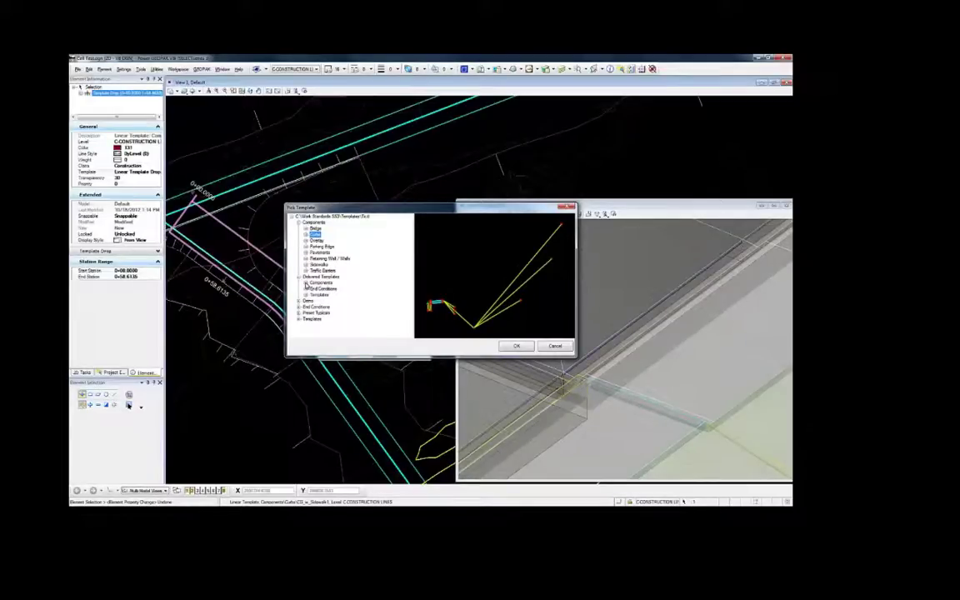
left_click(306, 282)
left_click(313, 288)
left_click(321, 295)
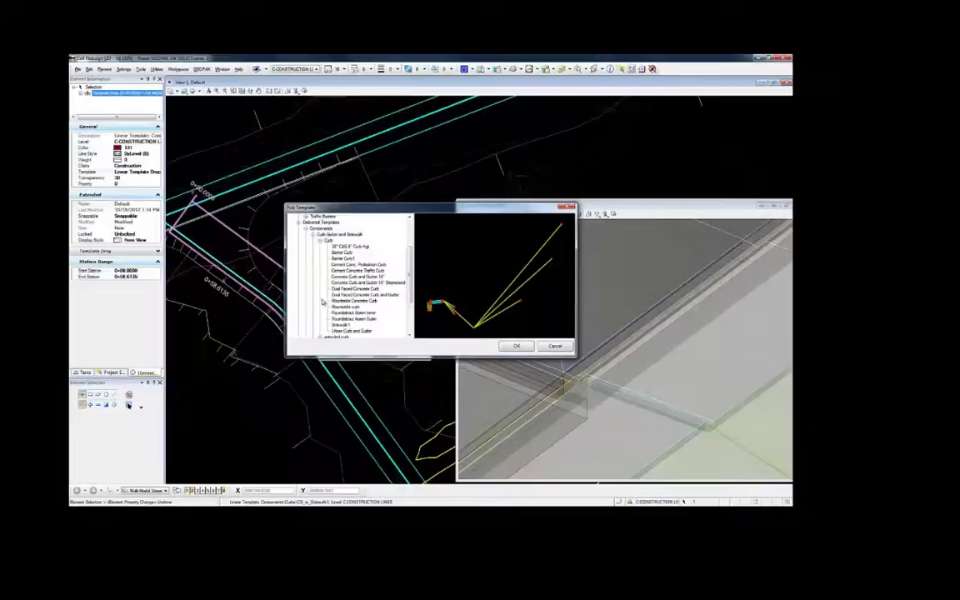
left_click(367, 331)
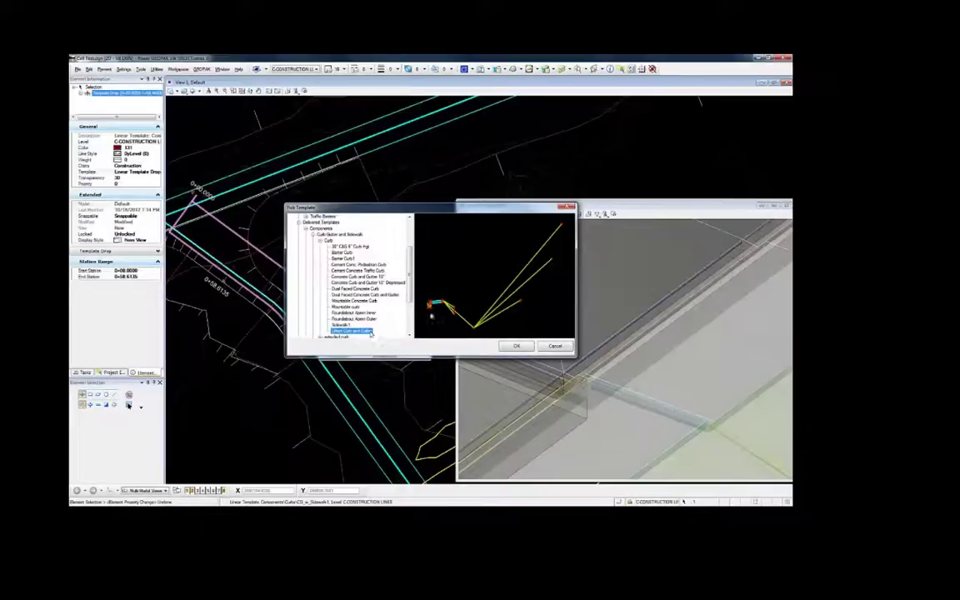
left_click(516, 345)
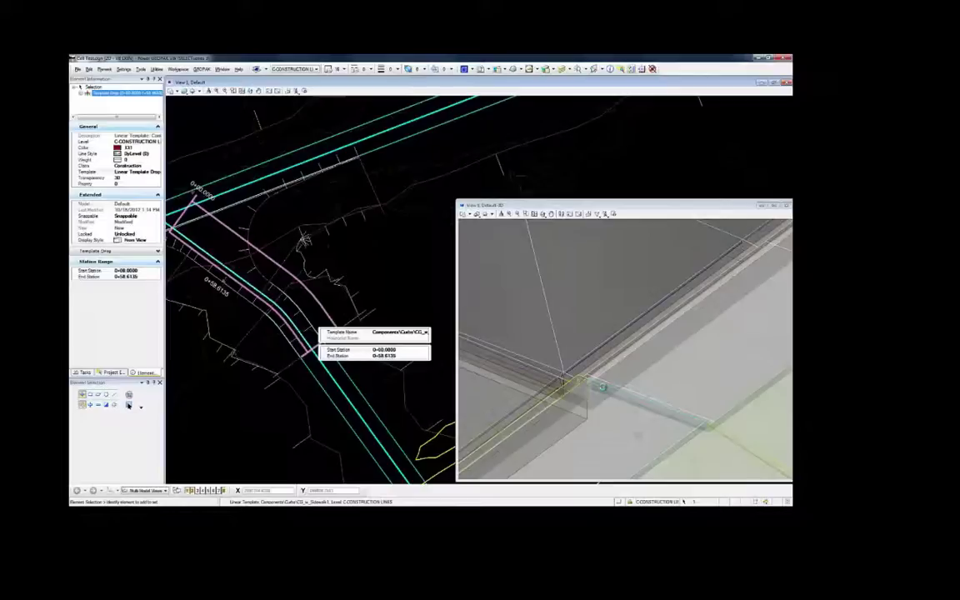
left_click(721, 450)
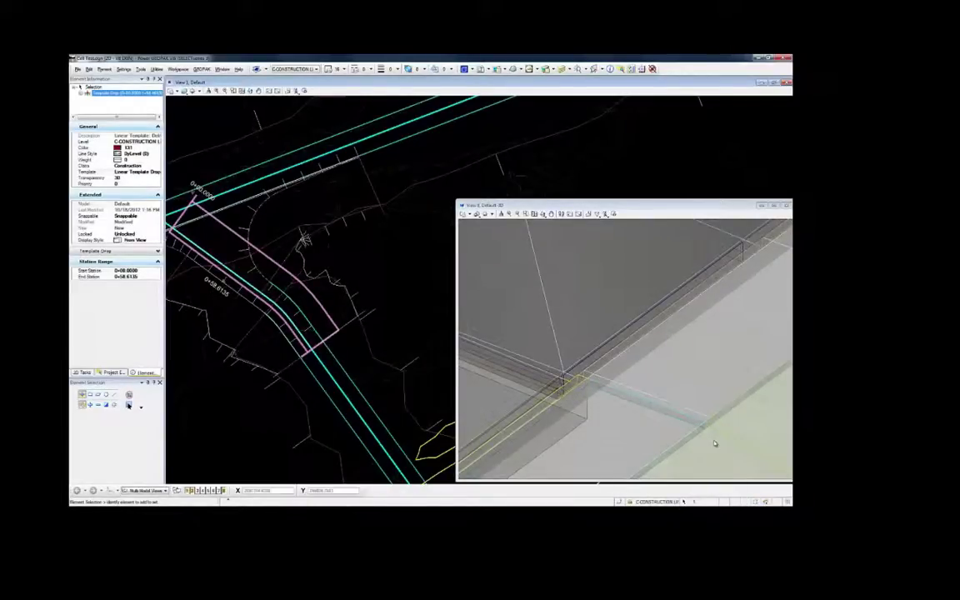
scroll(658, 424, "down", 3)
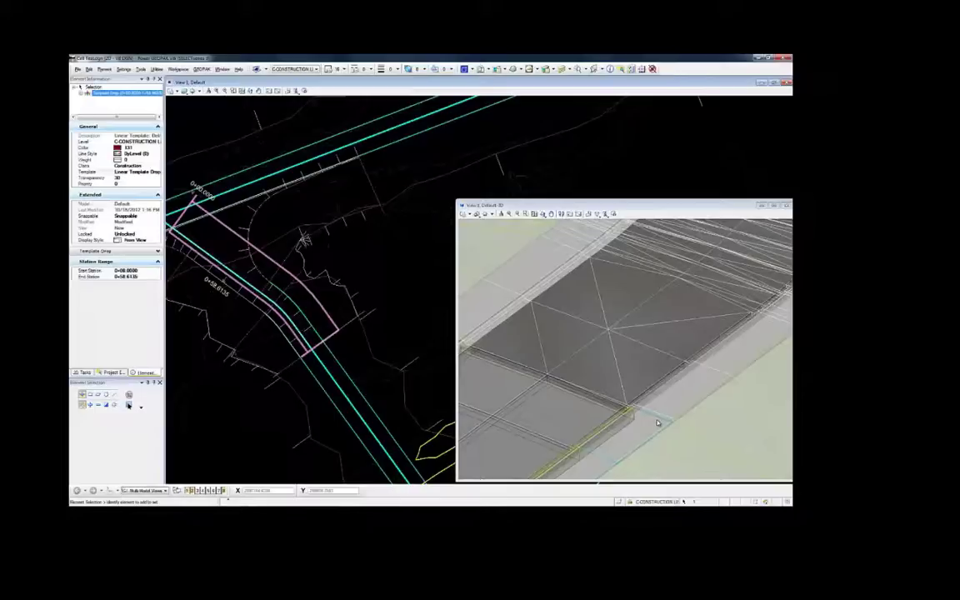